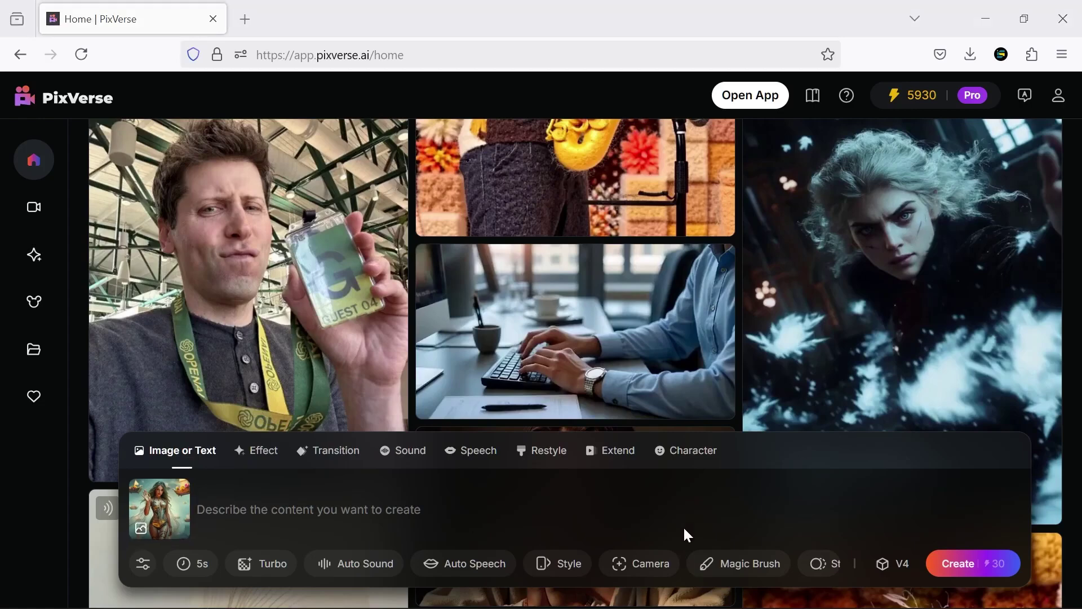
# Examine the model versions, the aspect ratio, negative prompt and seed settings, and the duration options for a new video
pyautogui.click(888, 564)
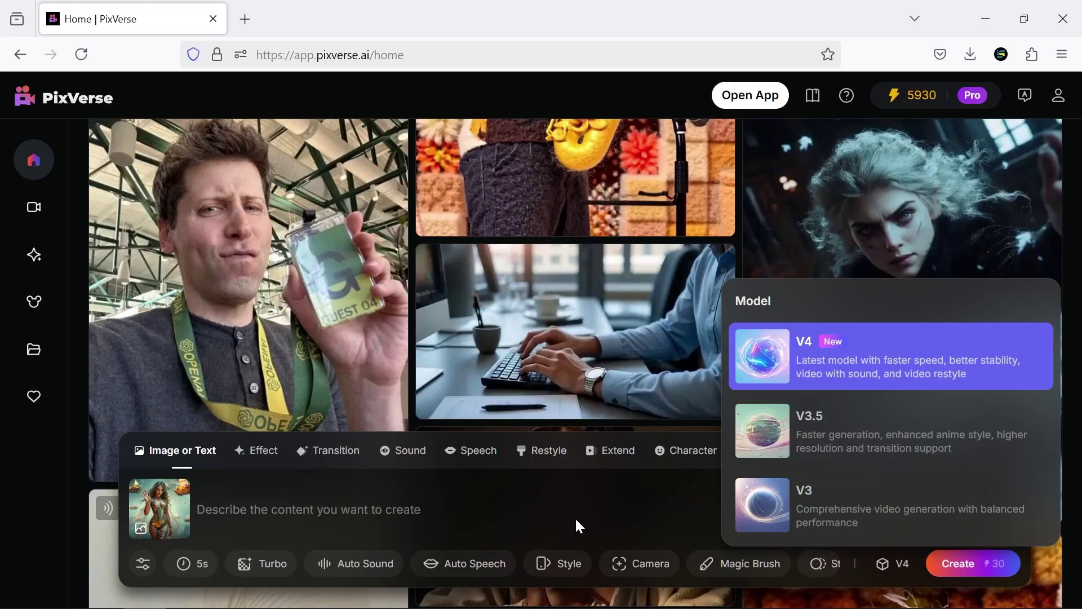
pyautogui.click(675, 511)
pyautogui.click(144, 563)
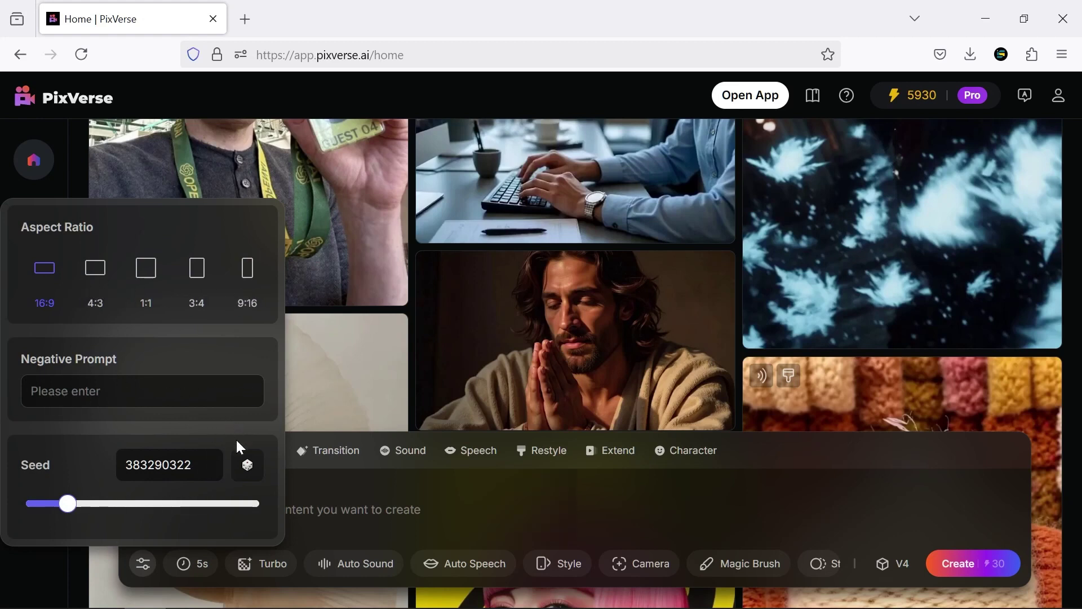
pyautogui.click(198, 565)
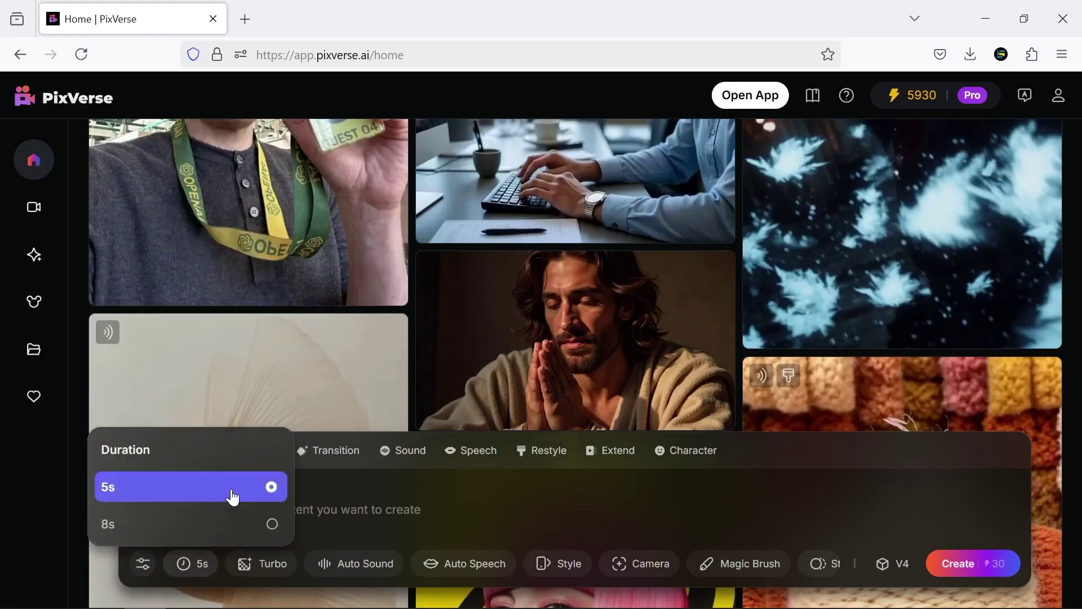
pyautogui.click(234, 526)
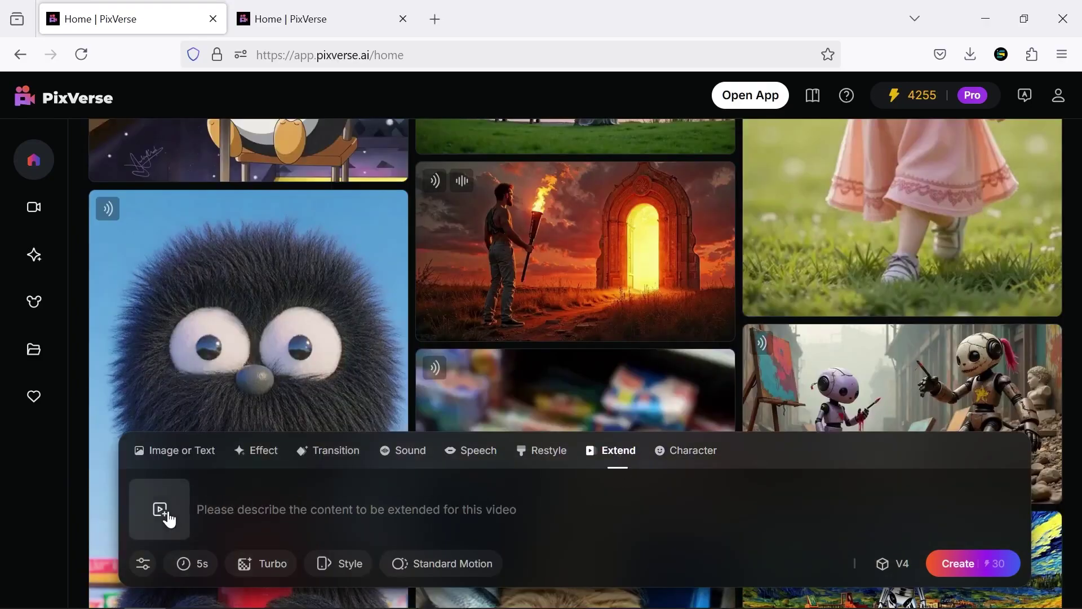
# Extend the video of the torch bearer at the glowing gate with the prompt "The man keeps walking" and play the result full screen
pyautogui.click(560, 279)
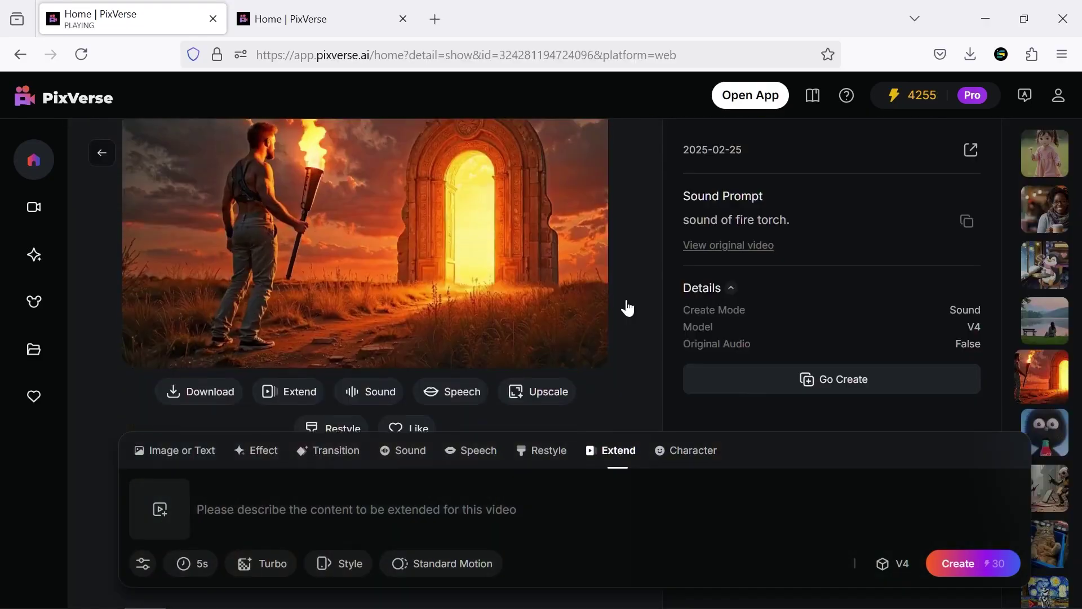
pyautogui.click(286, 398)
pyautogui.write('The man keeps walking')
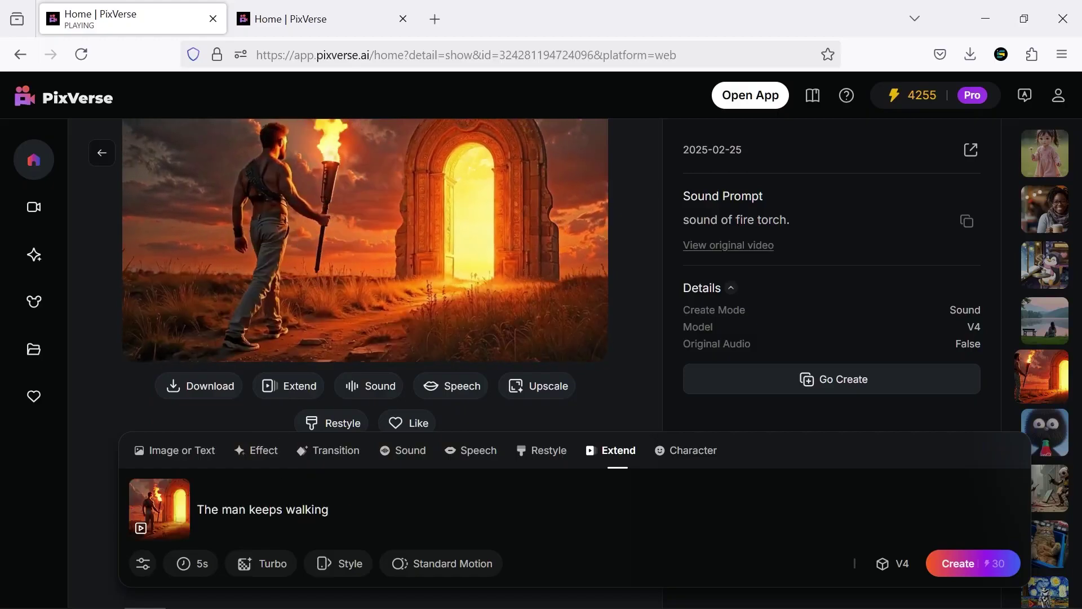
pyautogui.click(980, 564)
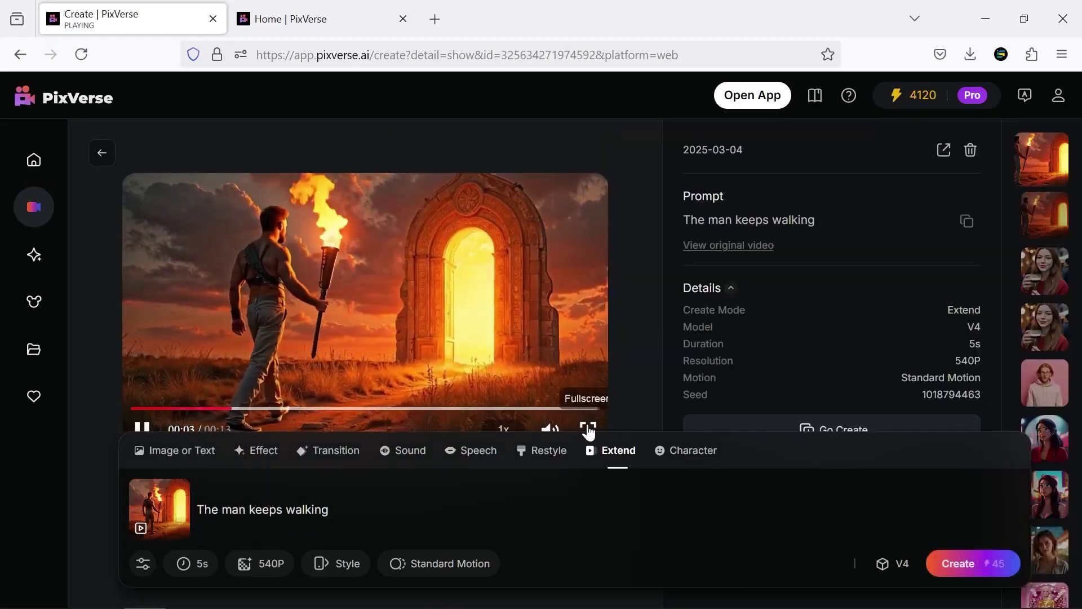
pyautogui.click(588, 429)
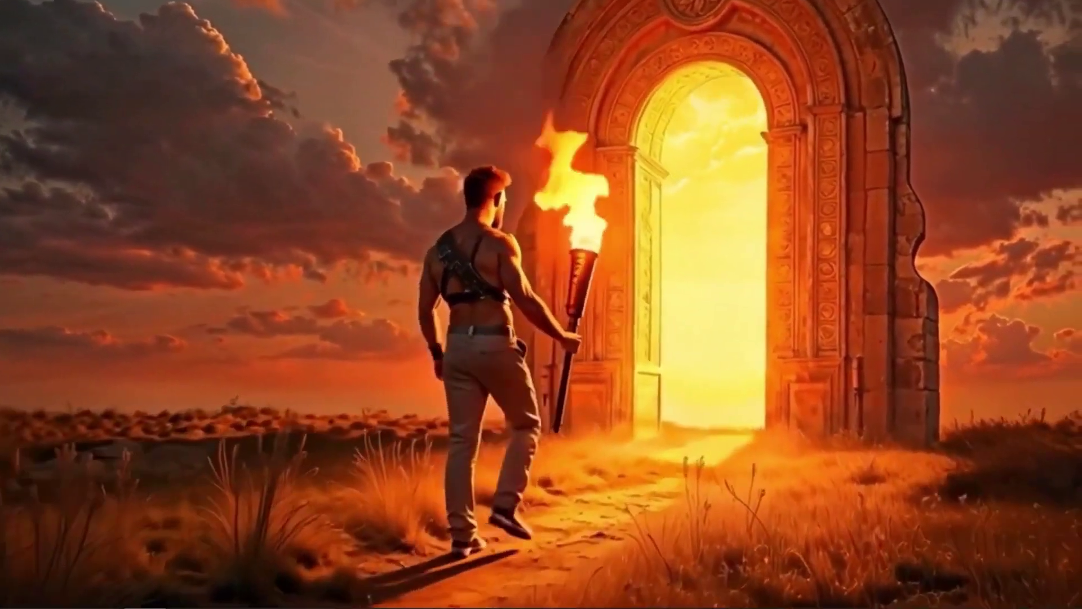
# Try the 540P and 720P resolutions for the image-based video and return the setting to Turbo
pyautogui.click(253, 566)
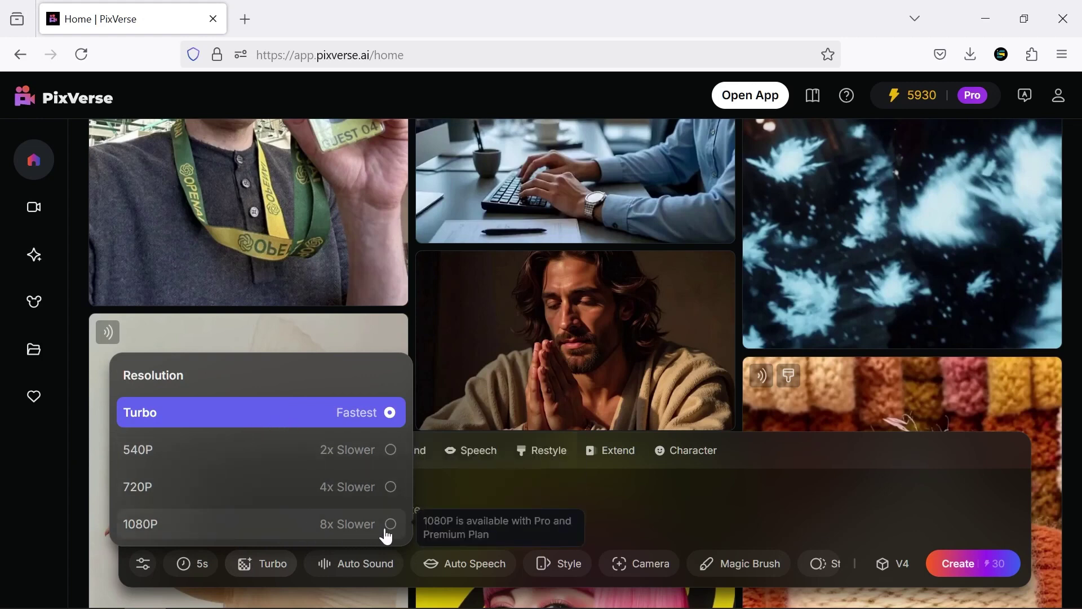
pyautogui.click(349, 462)
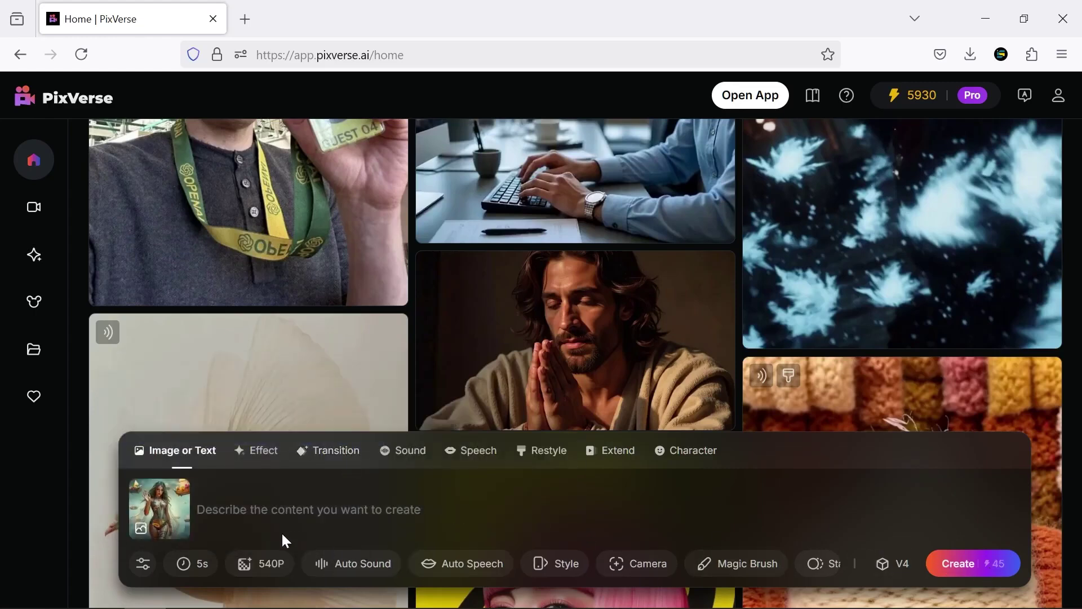
pyautogui.click(284, 569)
pyautogui.click(300, 489)
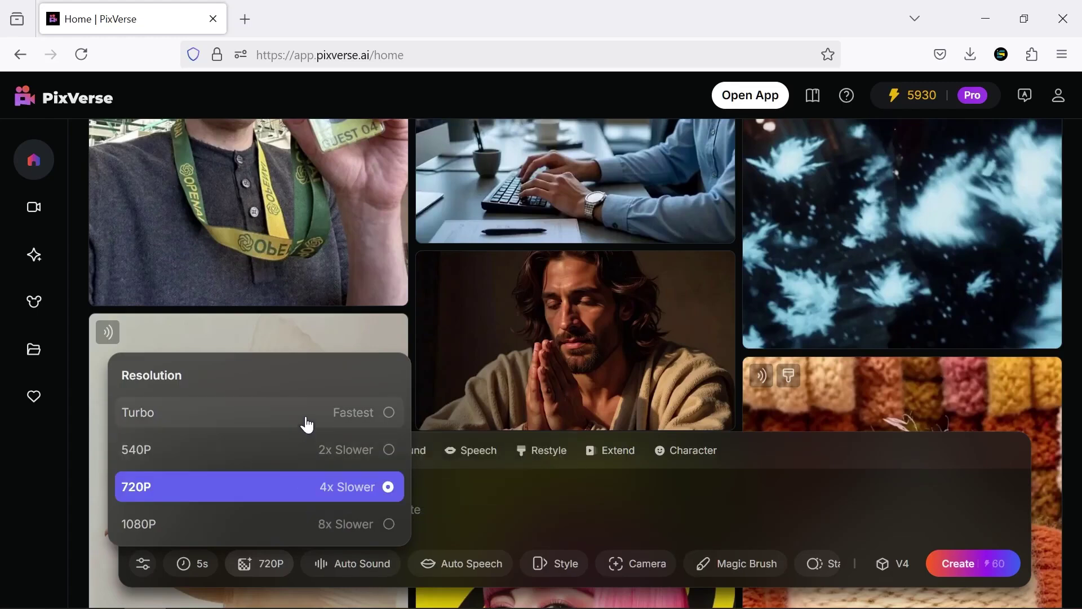
pyautogui.click(307, 420)
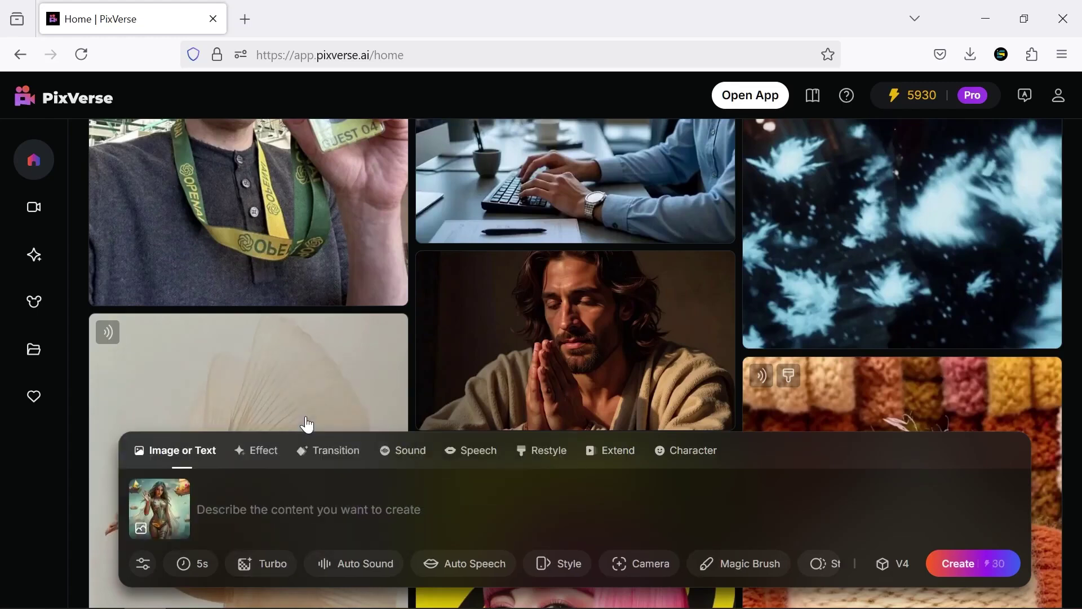
# Turn on Auto Sound for the image-based video without describing a sound
pyautogui.click(368, 577)
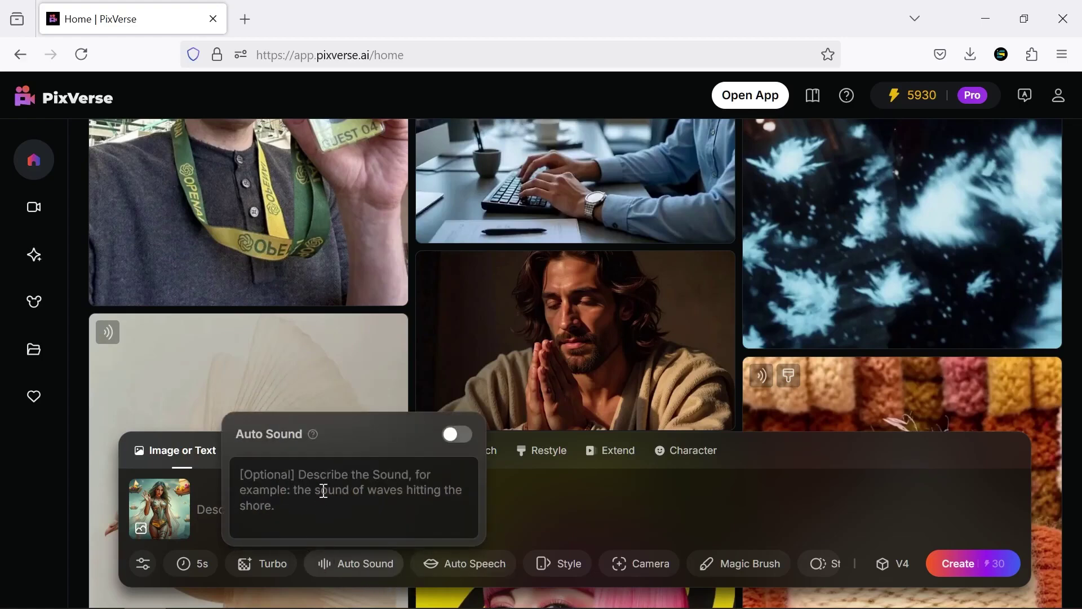
pyautogui.click(458, 434)
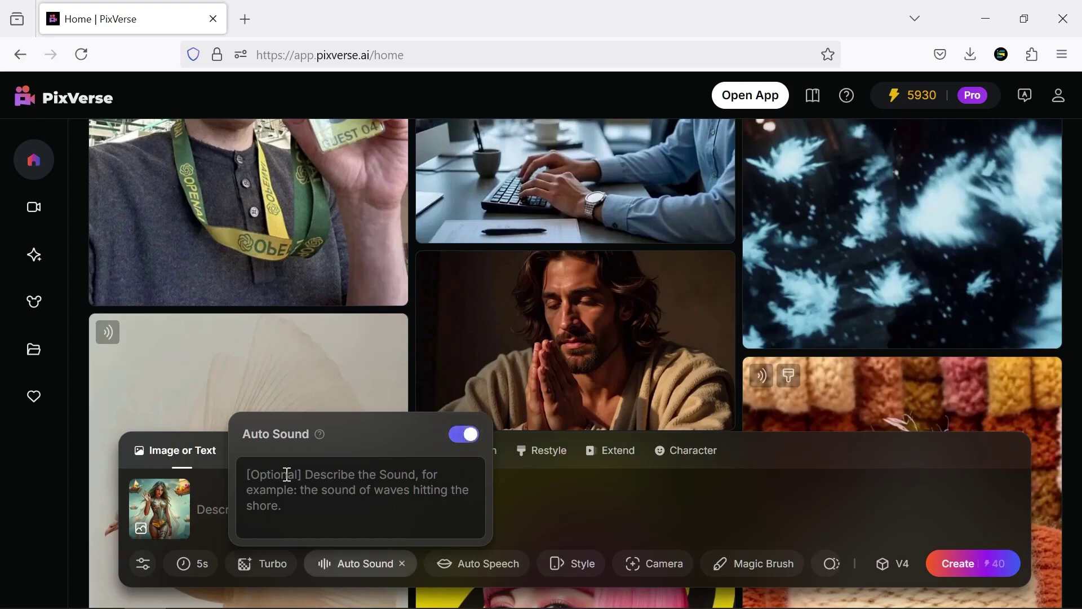
# Listen to samples of the male and female character voices available for Auto Speech
pyautogui.click(471, 571)
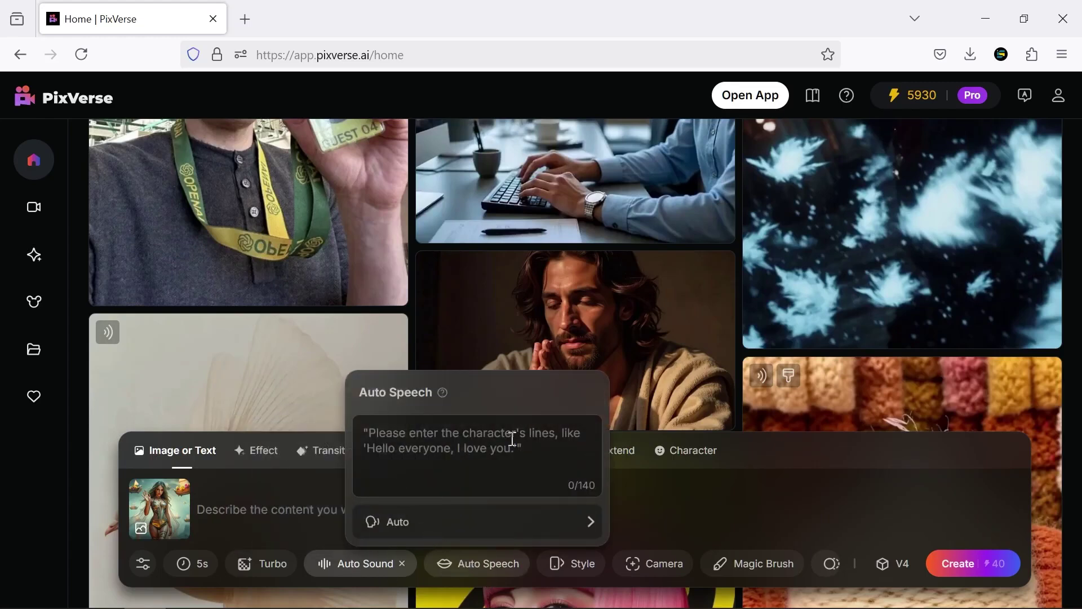
pyautogui.click(388, 523)
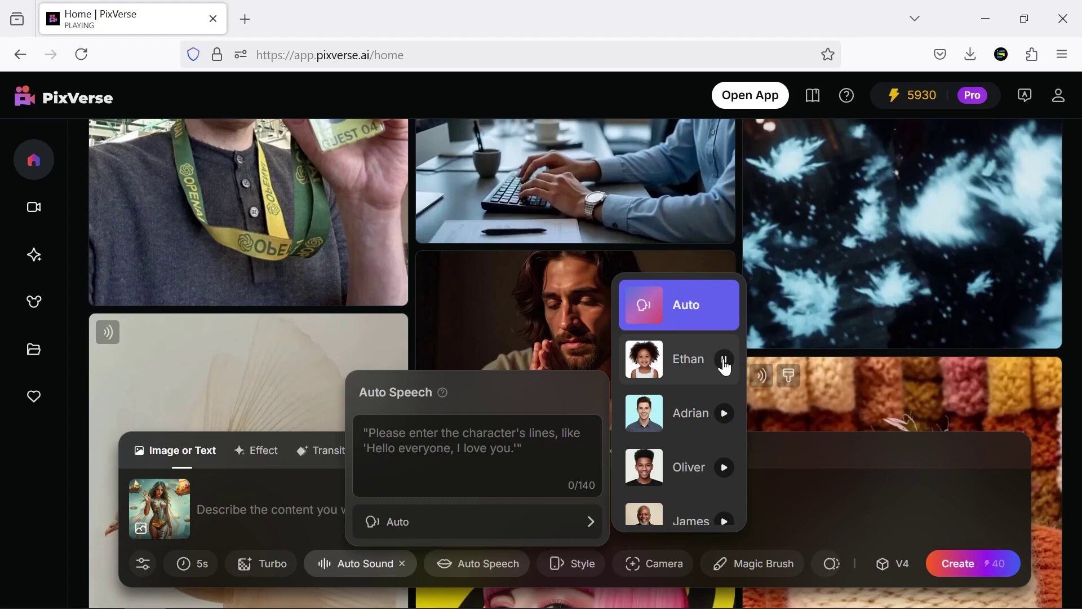
pyautogui.click(725, 413)
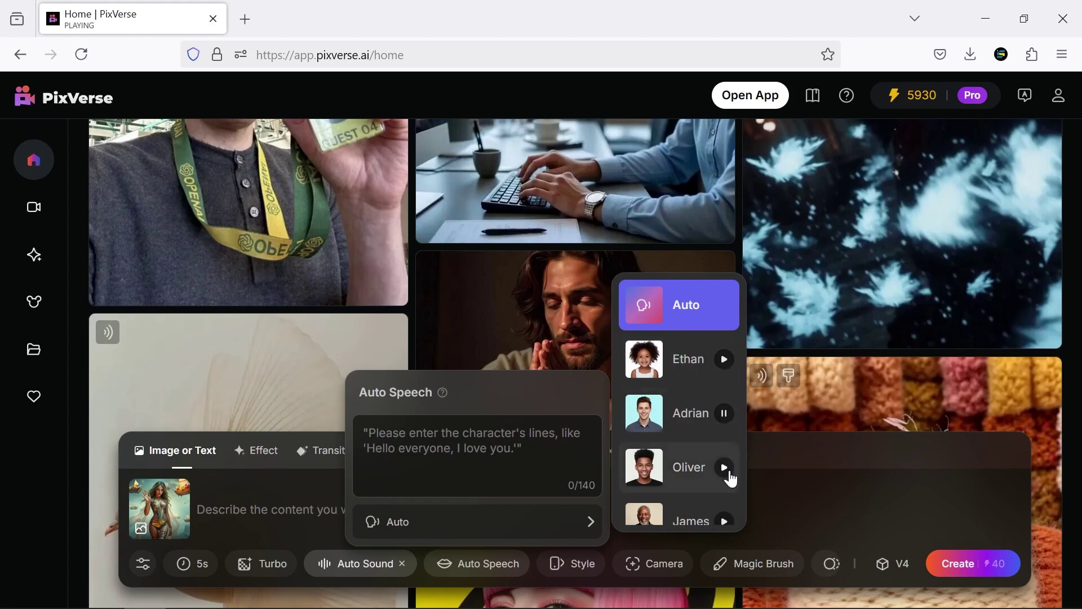
pyautogui.scroll(-3, 732, 486)
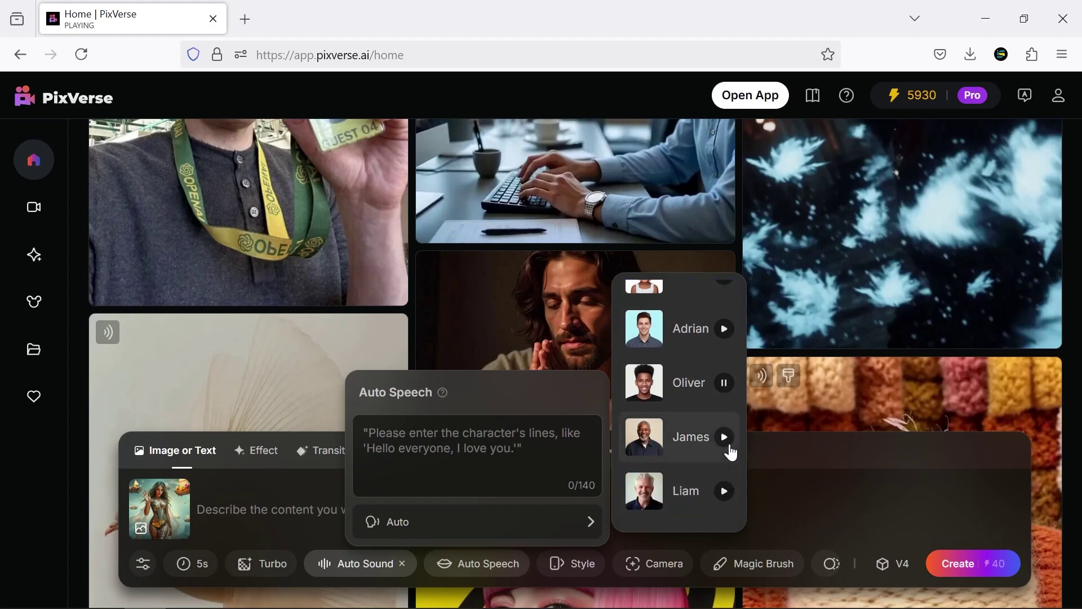
pyautogui.scroll(-2, 725, 435)
pyautogui.click(725, 376)
pyautogui.scroll(-3, 725, 435)
pyautogui.click(724, 316)
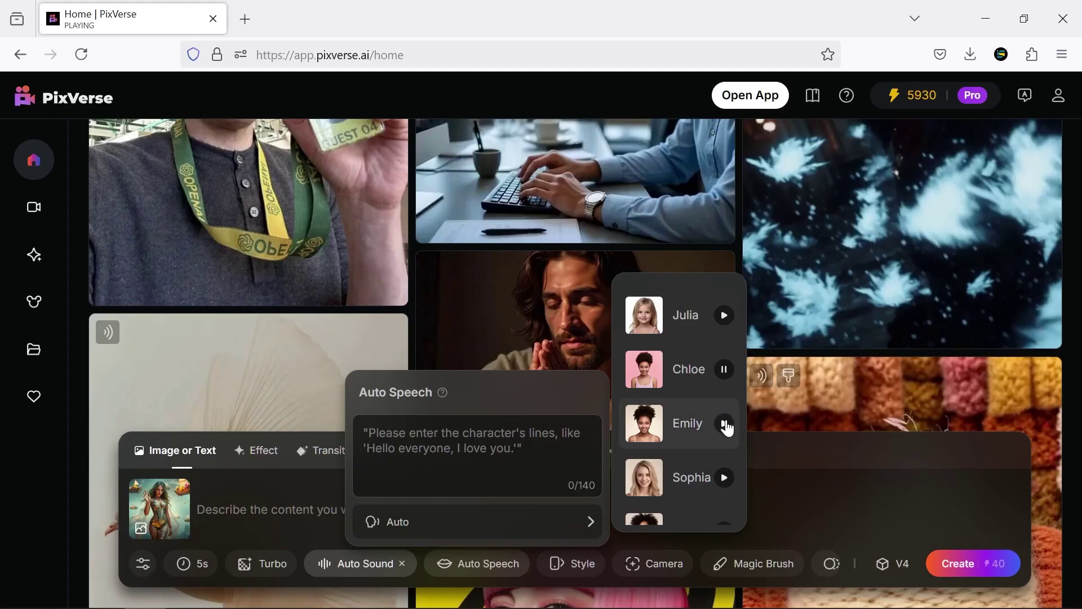
pyautogui.click(725, 478)
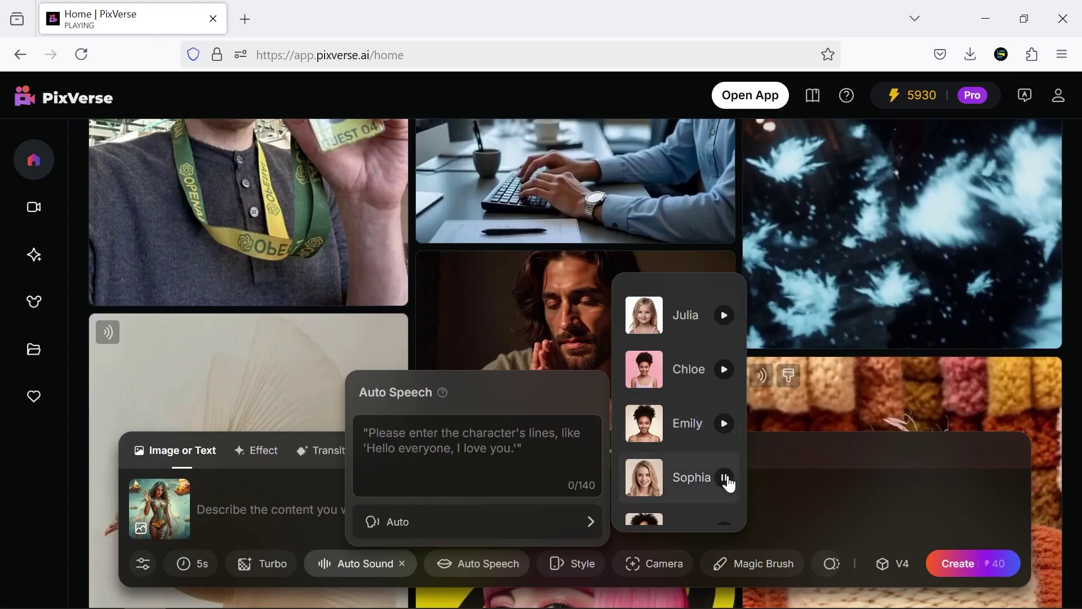
pyautogui.scroll(-3, 729, 484)
pyautogui.click(725, 391)
pyautogui.click(678, 404)
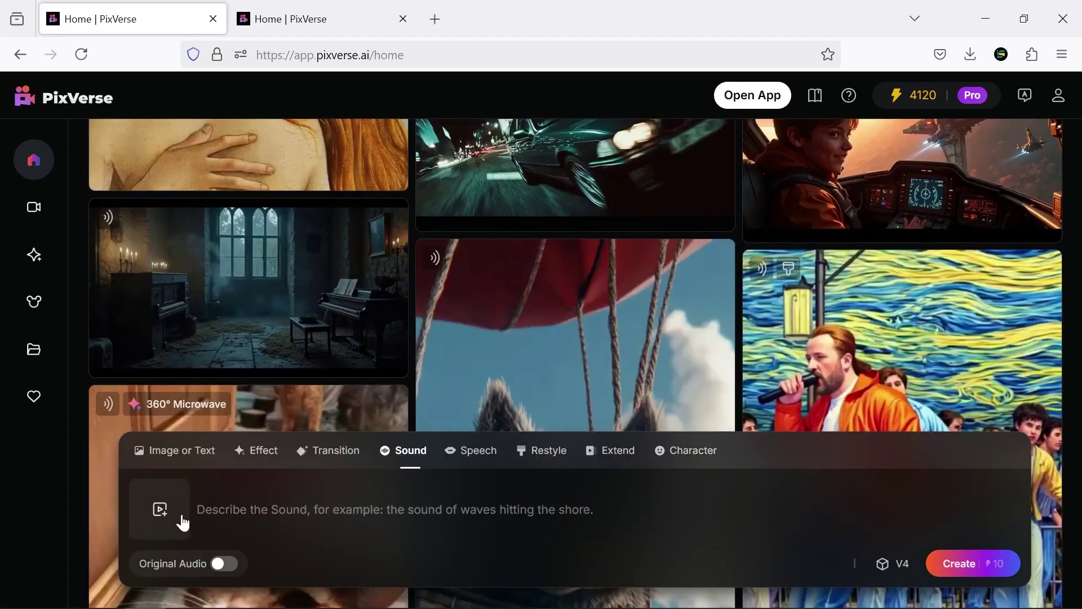
# Add "The sound of fire starting" to the dark castle piano room video, keeping the original audio, and generate it
pyautogui.click(167, 516)
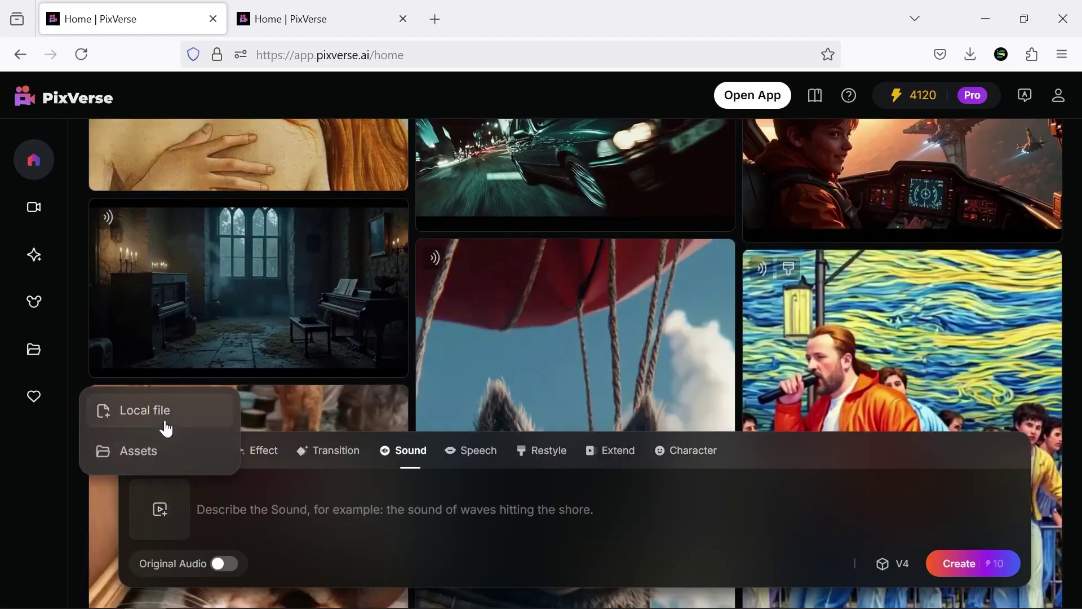
pyautogui.click(274, 304)
pyautogui.click(273, 304)
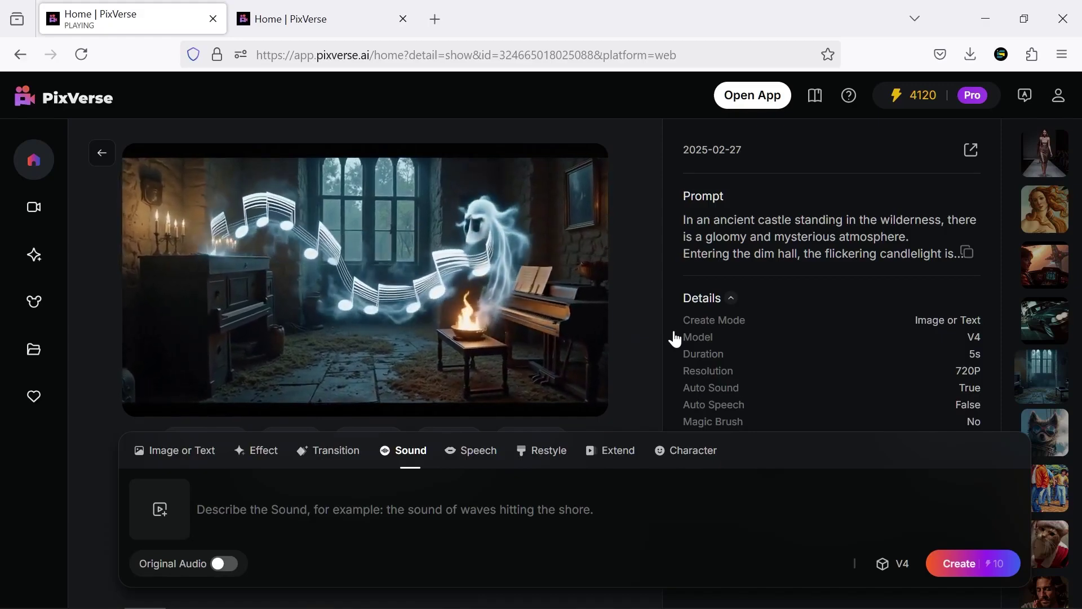
pyautogui.scroll(-2, 451, 338)
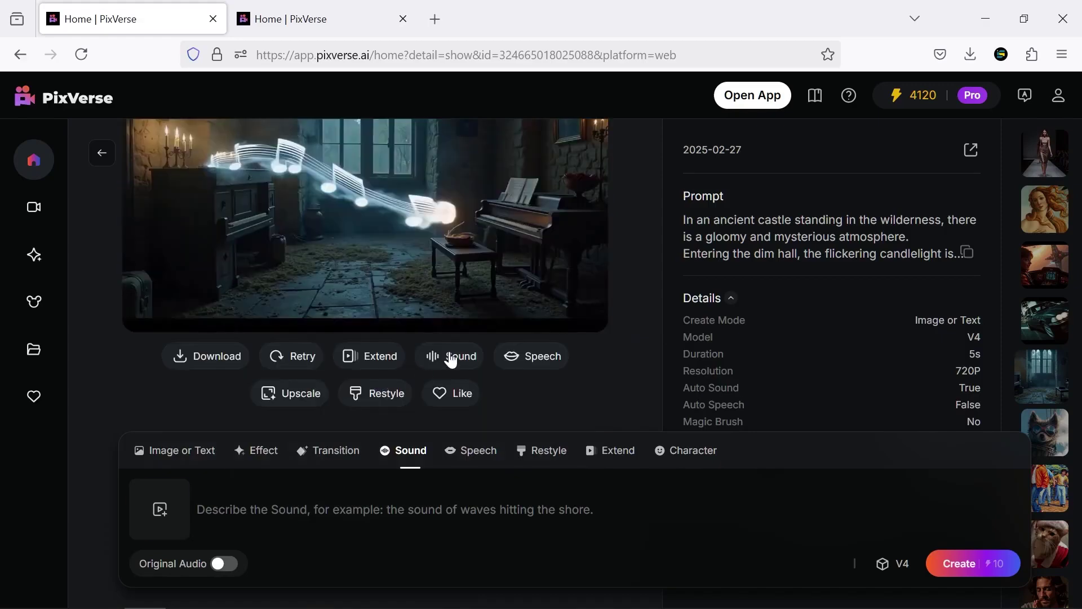
pyautogui.click(449, 356)
pyautogui.write('The sound of fire starting')
pyautogui.click(224, 563)
pyautogui.click(965, 566)
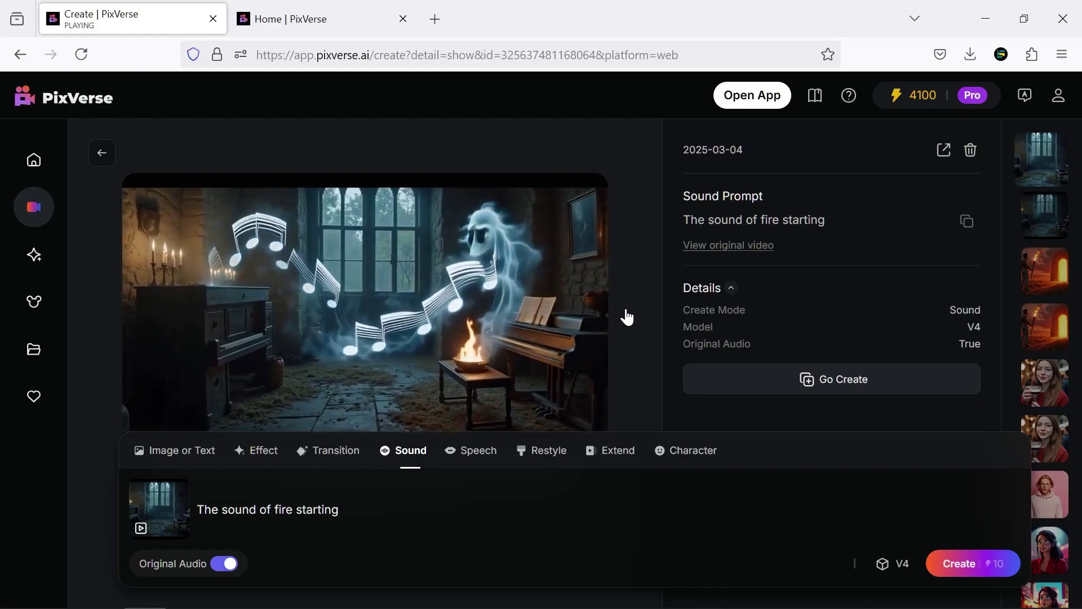
# Generate another sound version of the castle video with the prompt "The soft sound of slow footsteps" and Original Audio on
pyautogui.scroll(-2, 627, 317)
pyautogui.click(386, 496)
pyautogui.write('The sound of footsteps')
pyautogui.click(225, 563)
pyautogui.click(974, 563)
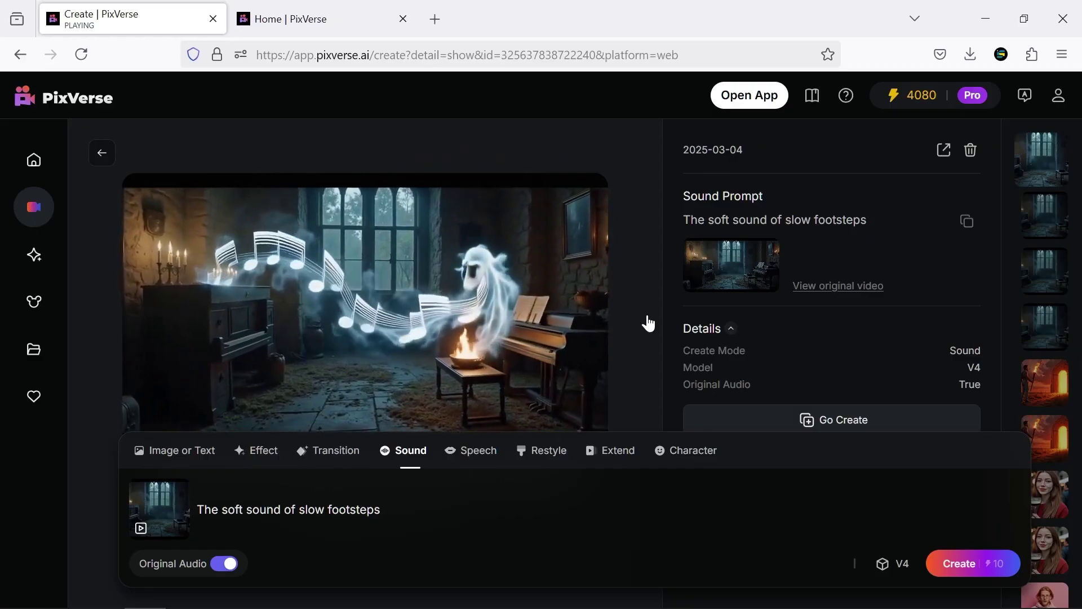
# Add "The sound of rain falling" to the castle video with Original Audio on, generate it and play the result full screen
pyautogui.scroll(-2, 649, 323)
pyautogui.write('The sound of rain falling')
pyautogui.click(224, 563)
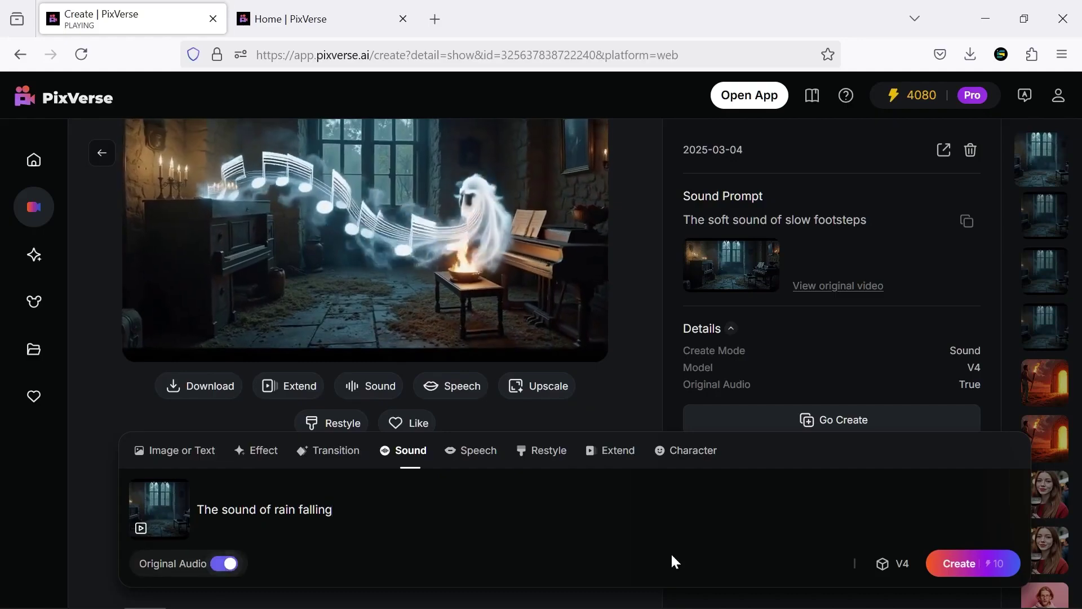
pyautogui.click(975, 564)
pyautogui.click(588, 345)
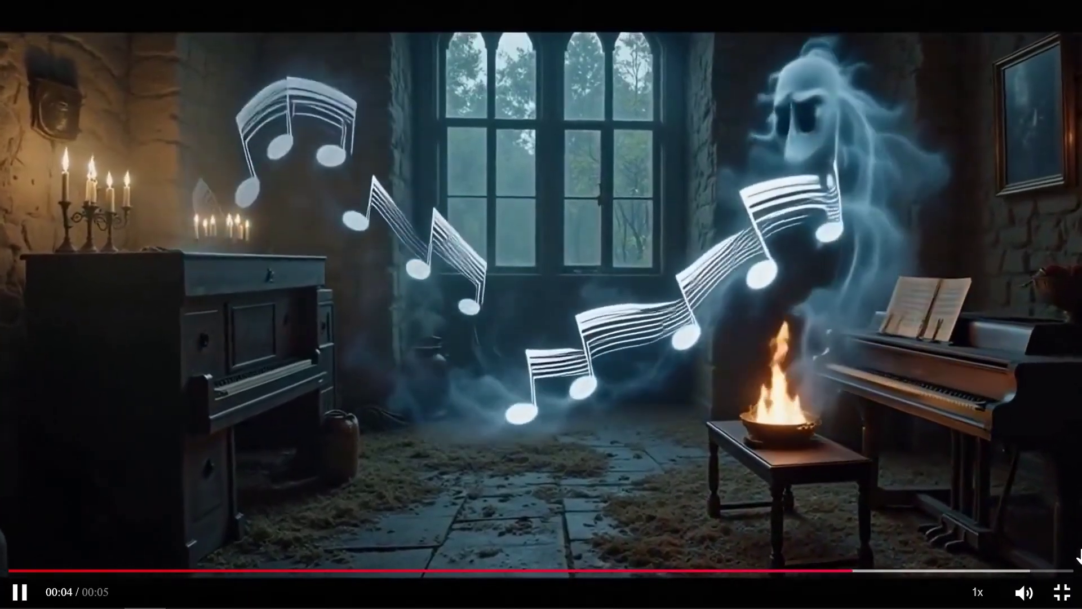
pyautogui.click(1062, 591)
# Load the castle video with the rain sound as the source for Speech generation
pyautogui.click(479, 460)
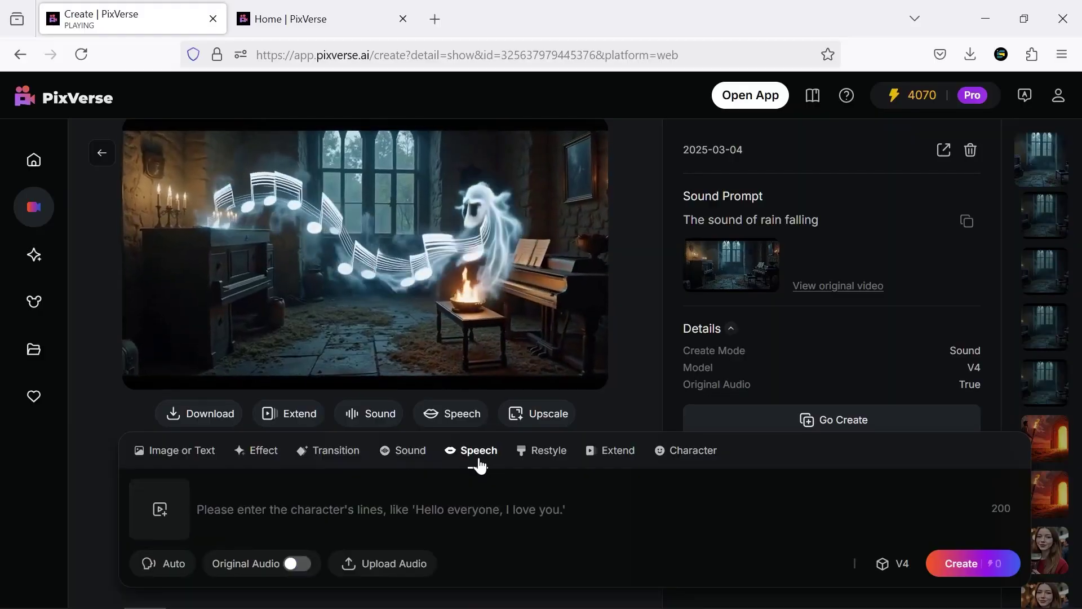
pyautogui.click(177, 511)
pyautogui.click(454, 413)
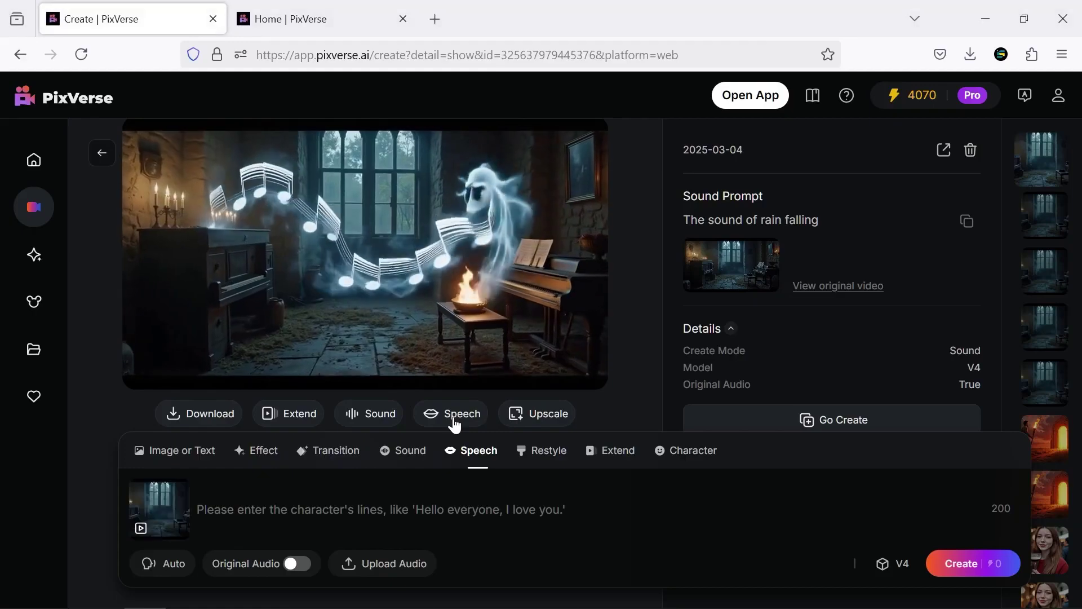
pyautogui.click(246, 510)
pyautogui.write('Music has the power to ignite the fire within')
pyautogui.hotkey('ctrl', 'a')
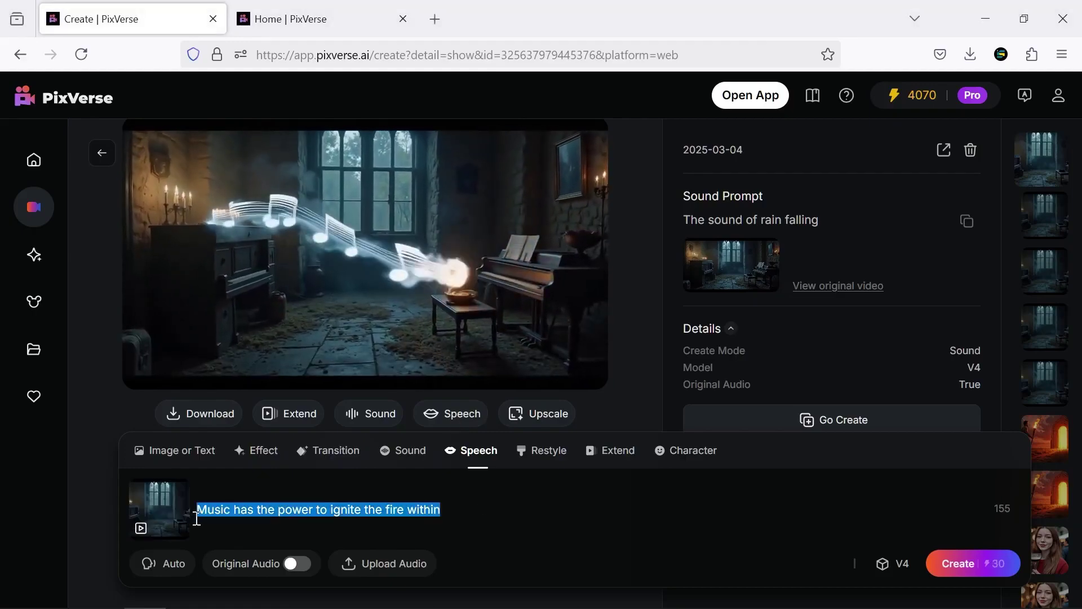
pyautogui.press('BackSpace')
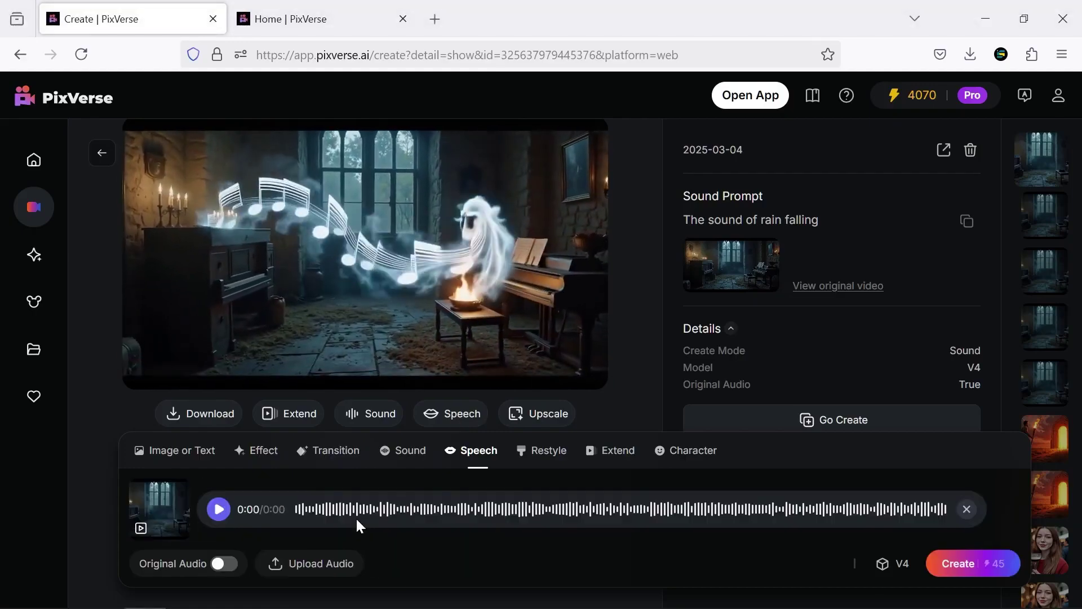
# Preview the uploaded speech audio, generate the castle speech video with Original Audio on, and play the result full screen
pyautogui.click(221, 513)
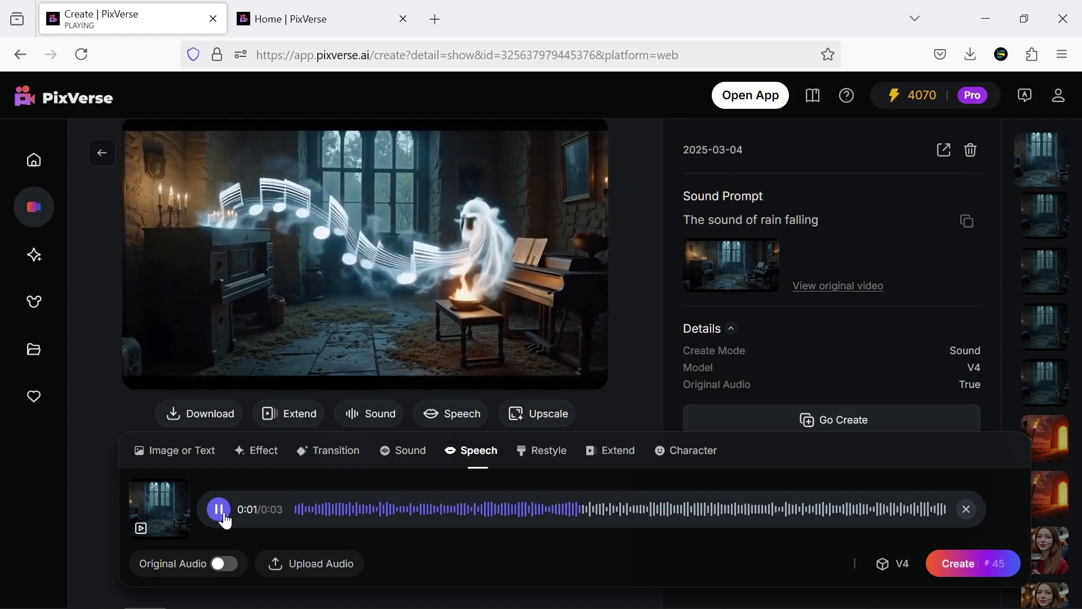
pyautogui.click(223, 563)
pyautogui.click(962, 563)
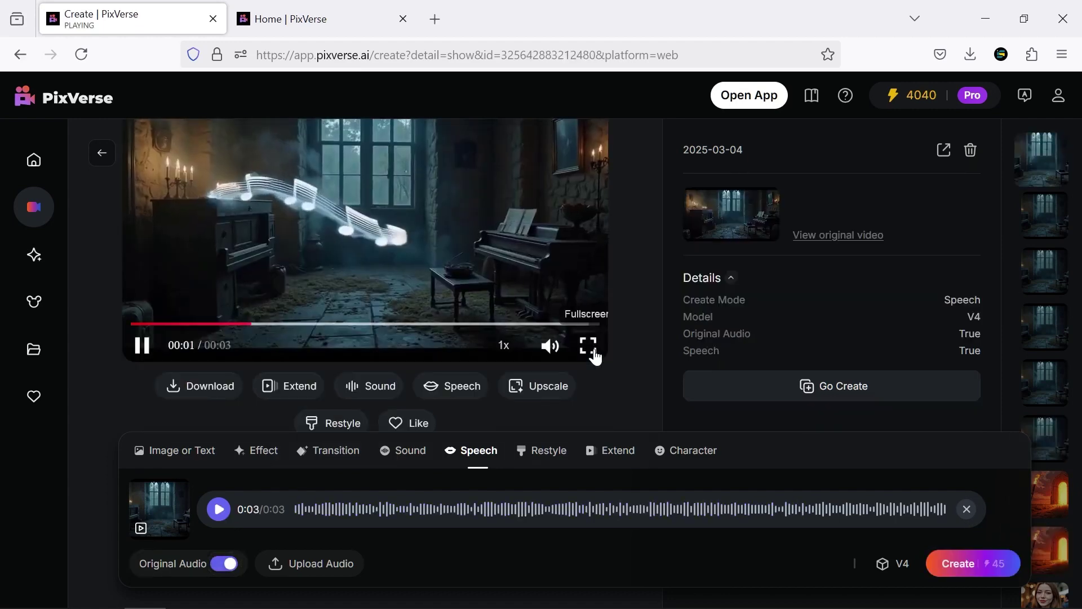
pyautogui.click(590, 347)
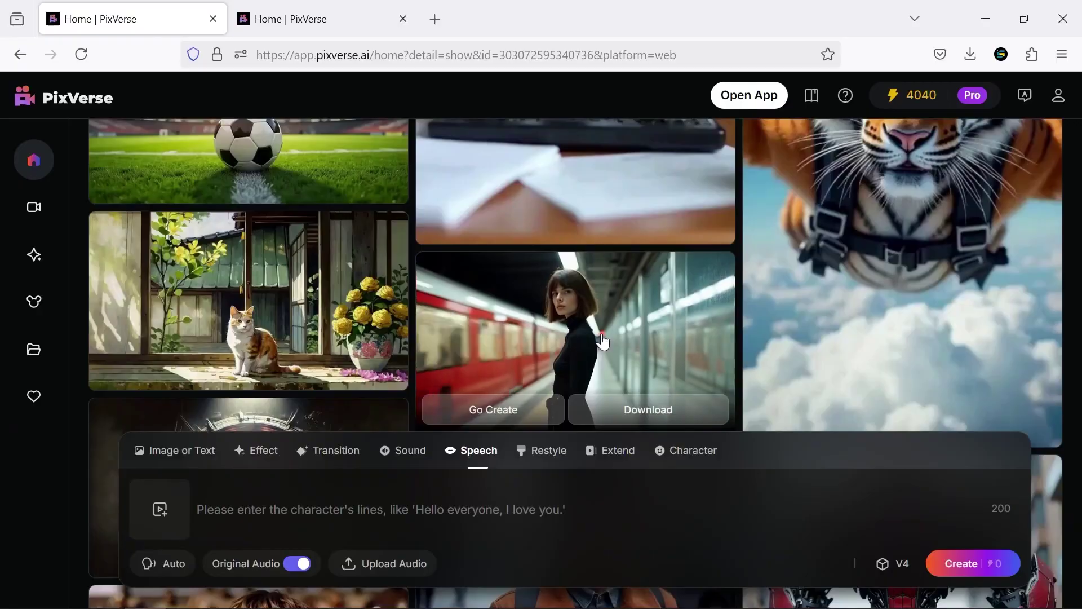
# Load the video of the woman on the subway platform into Speech with Original Audio on and upload the speech audio
pyautogui.click(613, 346)
pyautogui.click(451, 386)
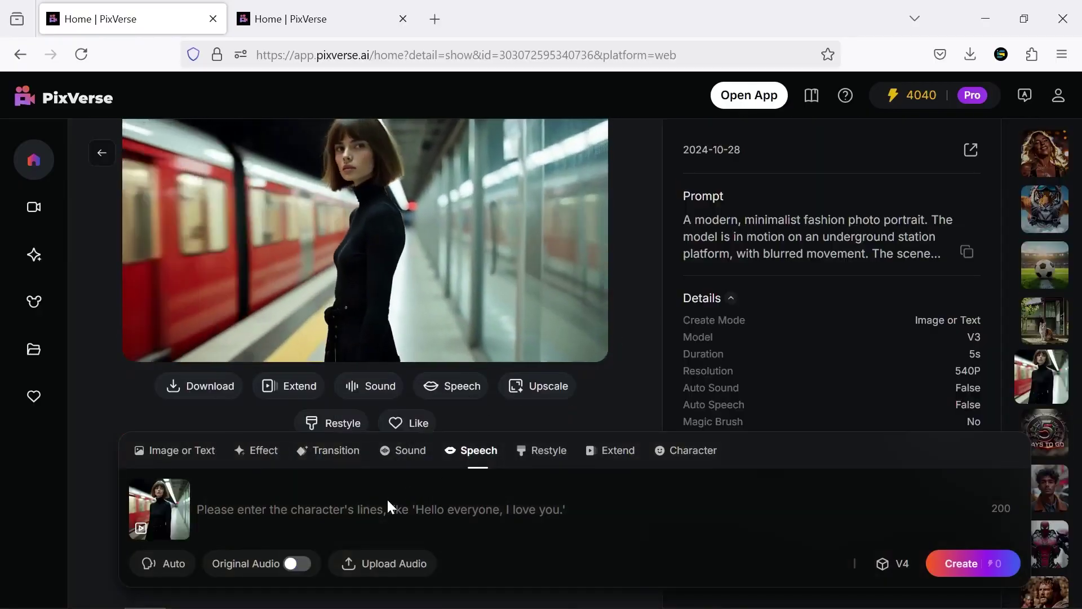
pyautogui.click(297, 564)
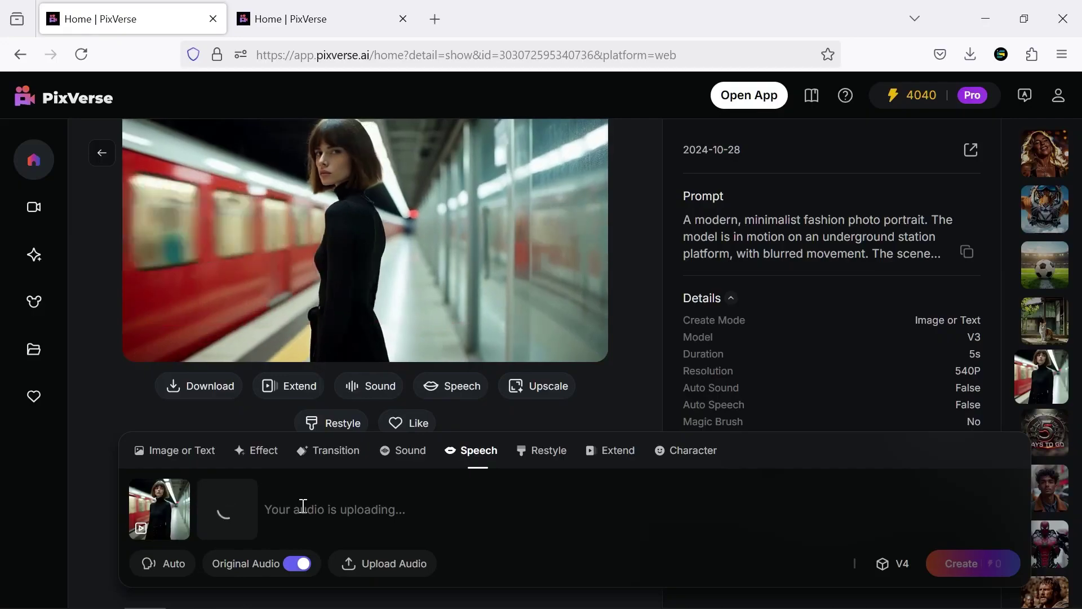
# Generate the subway speech video and play the result full screen
pyautogui.click(964, 563)
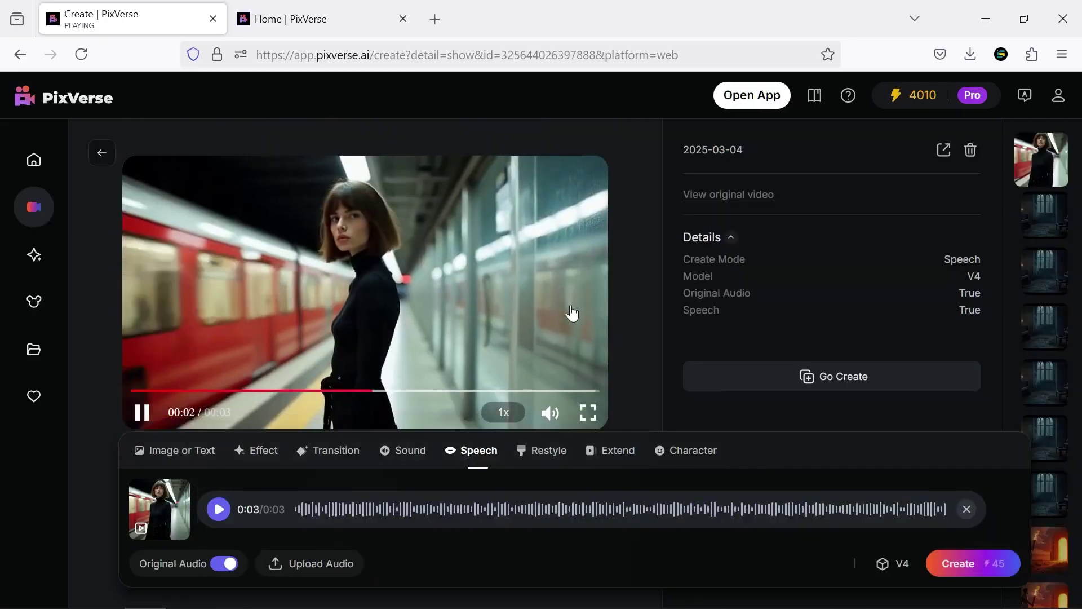
pyautogui.click(587, 345)
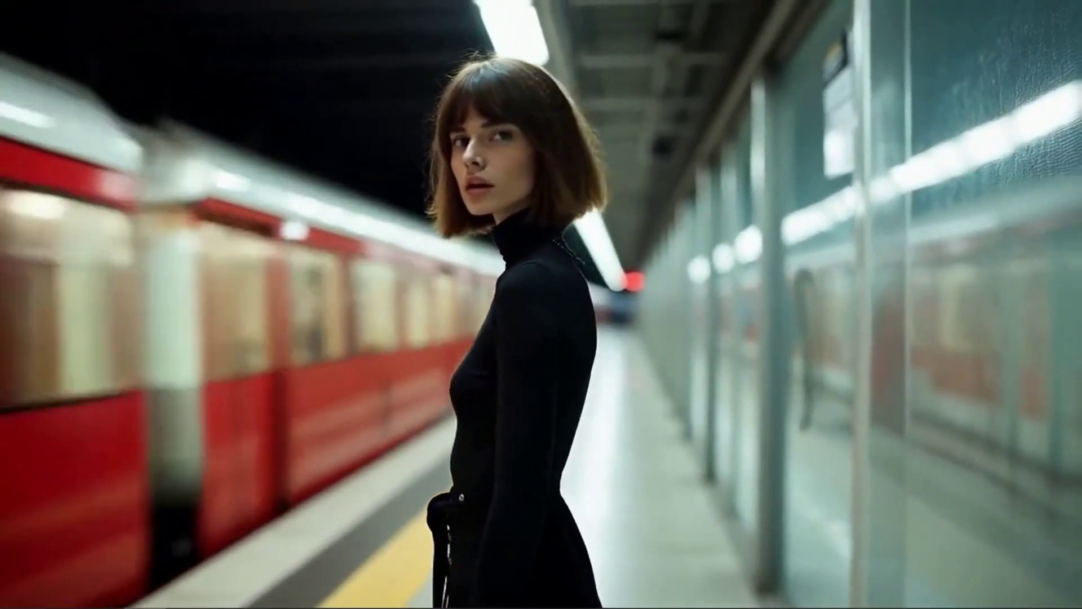
pyautogui.press('Escape')
# Add the sound "The sound of the subway train arriving at the station" to the speech video with Original Audio on, and play the result full screen
pyautogui.click(368, 345)
pyautogui.click(357, 508)
pyautogui.write('The sound of the subway train arriving at the station')
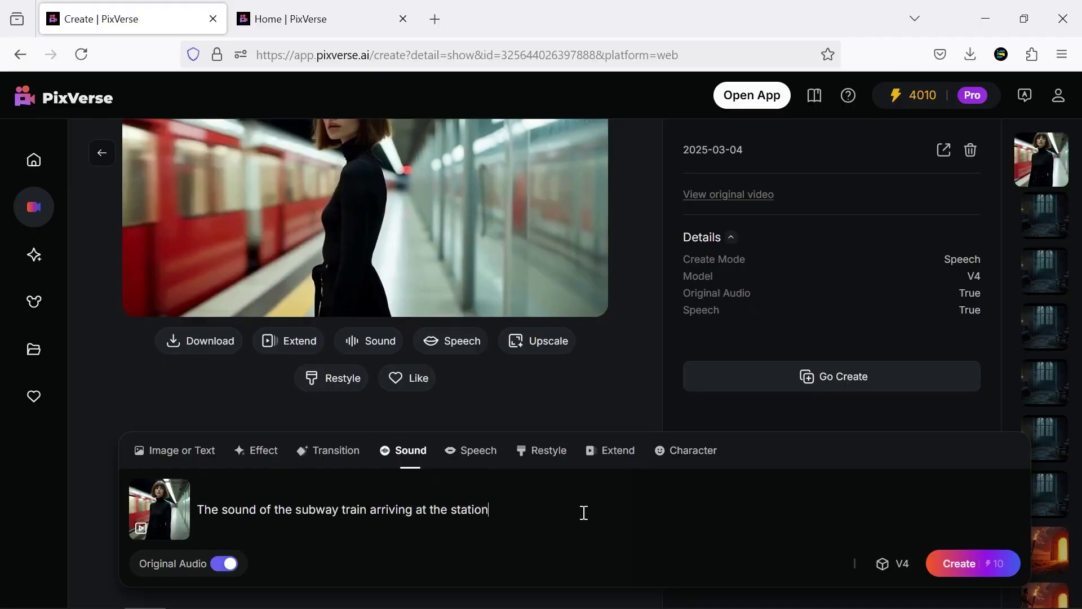
pyautogui.click(961, 564)
pyautogui.click(587, 346)
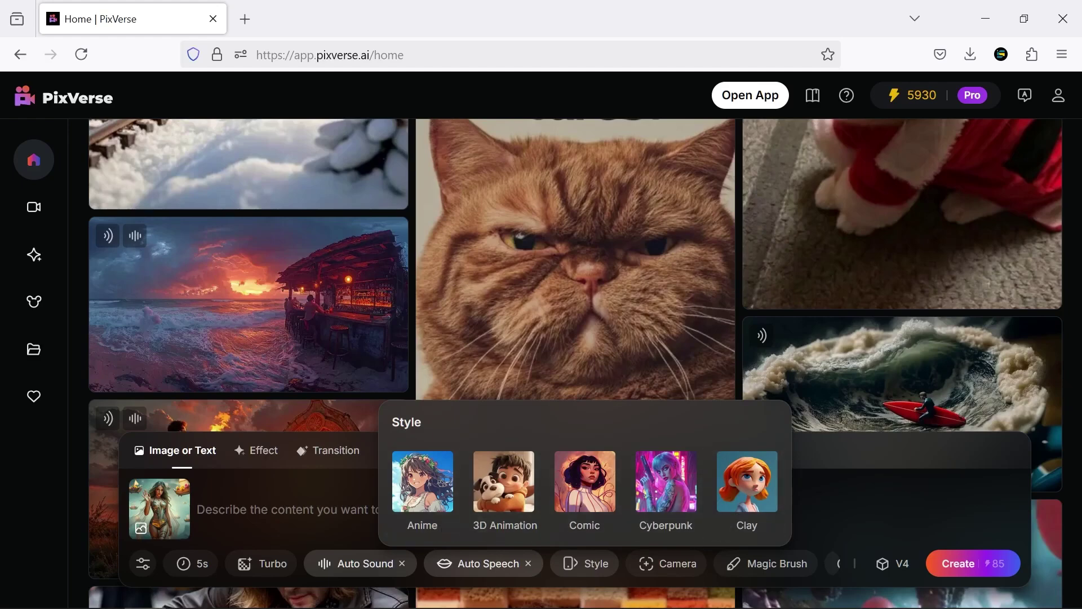
# Try out camera movements such as Vertical Up and Zoom Out for the fantasy woman image and clear the camera setting
pyautogui.click(673, 570)
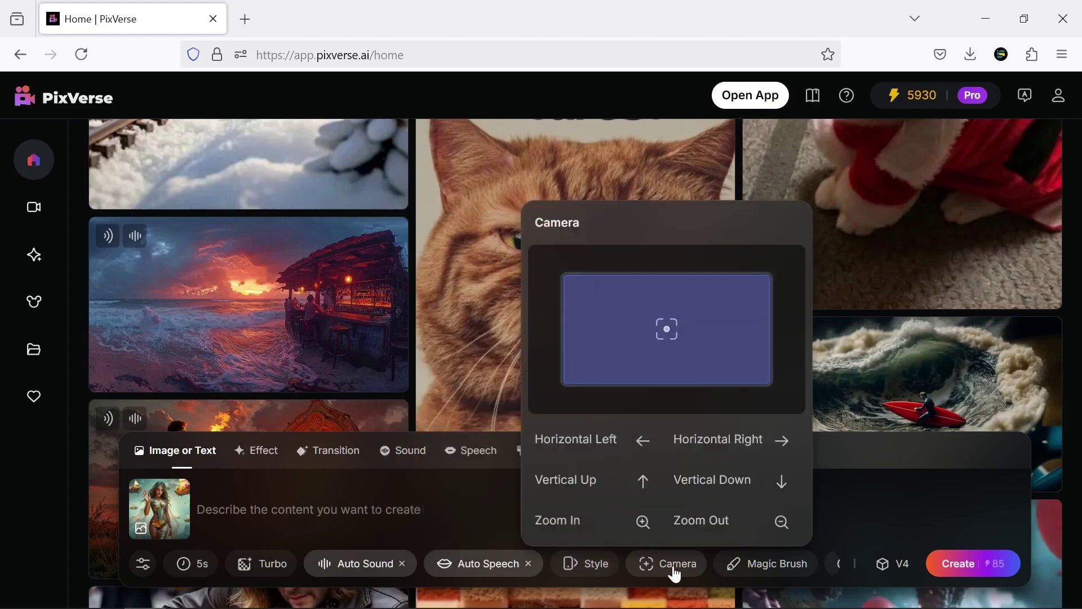
pyautogui.click(665, 440)
pyautogui.click(699, 443)
pyautogui.click(674, 479)
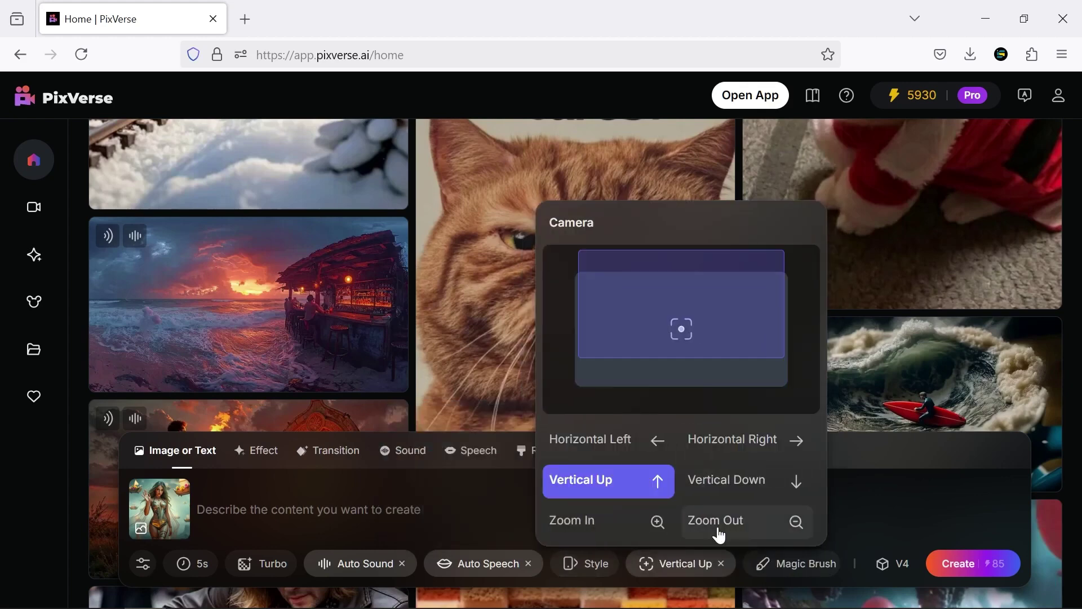
pyautogui.click(713, 520)
pyautogui.click(714, 566)
pyautogui.click(716, 565)
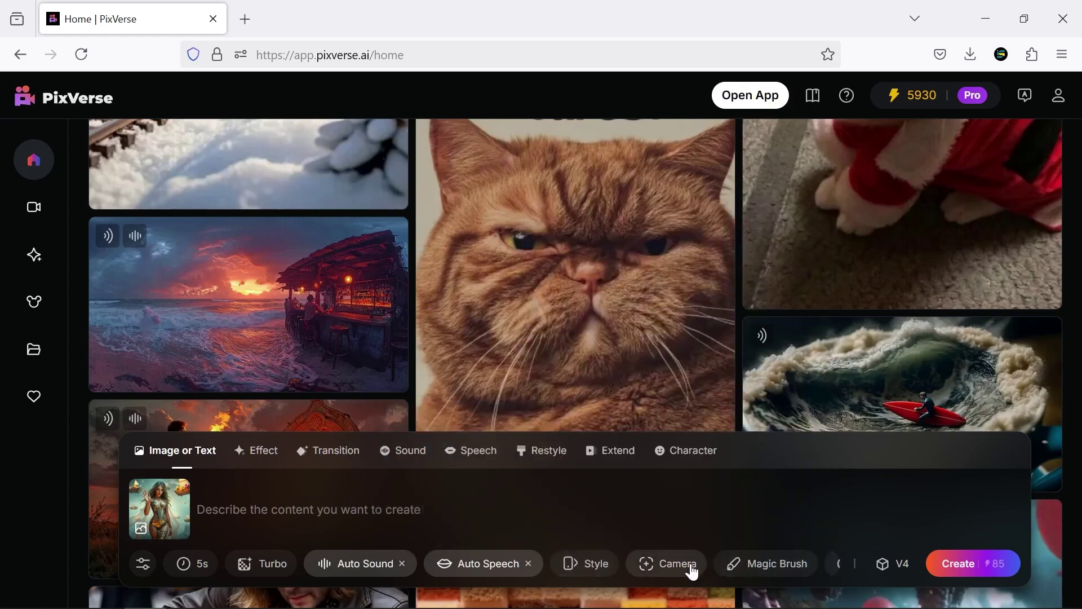
# Paint arrow-shaped Magic Brush areas on the fantasy woman image, using a different brush for each one
pyautogui.click(731, 572)
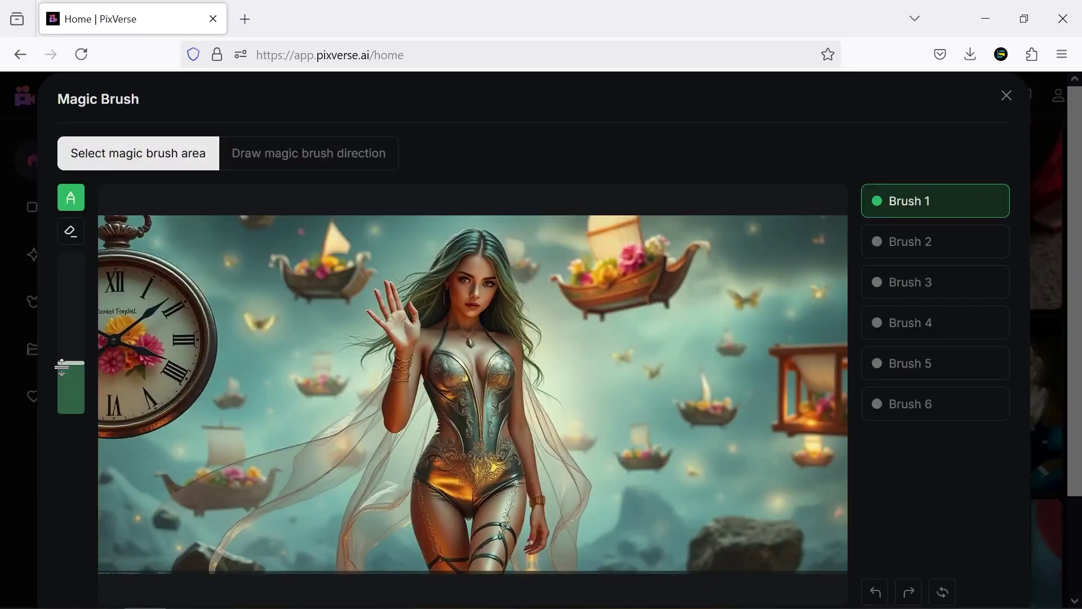
pyautogui.scroll(-5, 199, 274)
pyautogui.moveTo(225, 355); pyautogui.dragTo(292, 350)
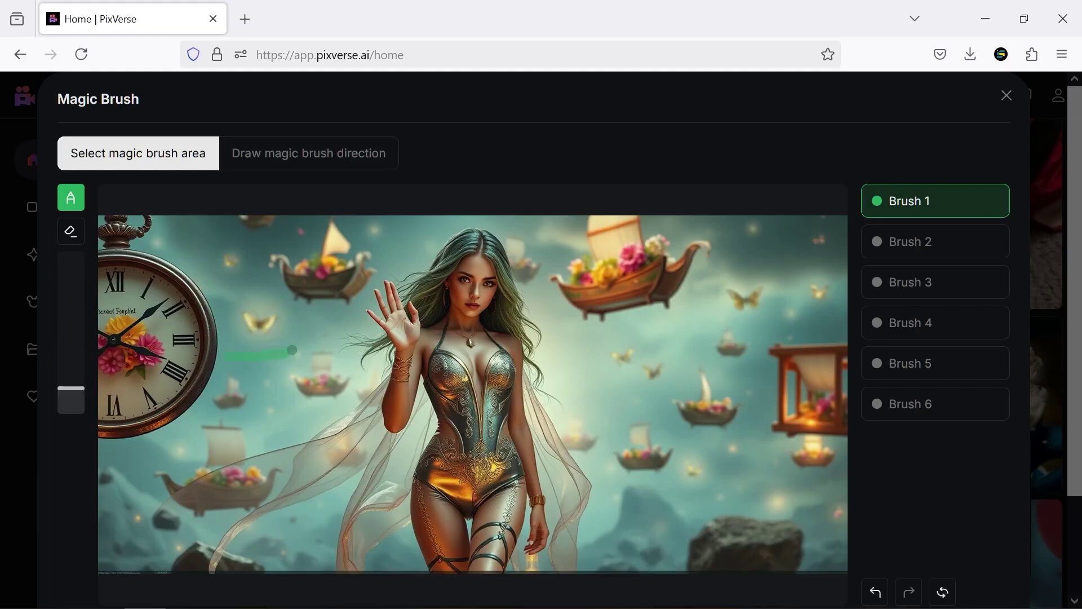
pyautogui.click(882, 249)
pyautogui.moveTo(653, 319)
pyautogui.mouseDown()
pyautogui.moveTo(665, 338)
pyautogui.moveTo(631, 399)
pyautogui.mouseUp()
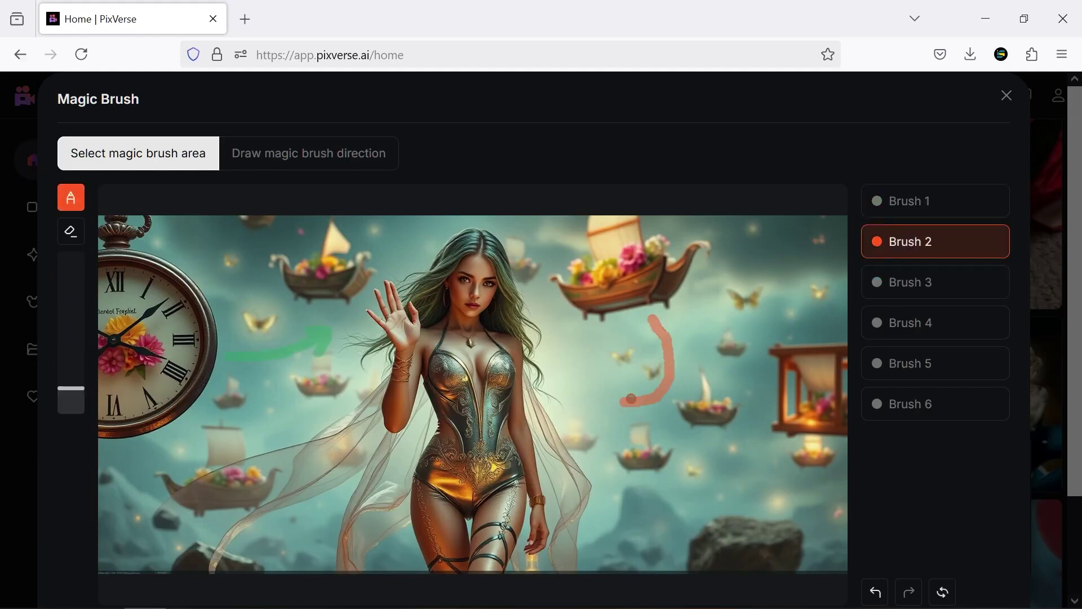
pyautogui.click(902, 322)
pyautogui.click(907, 363)
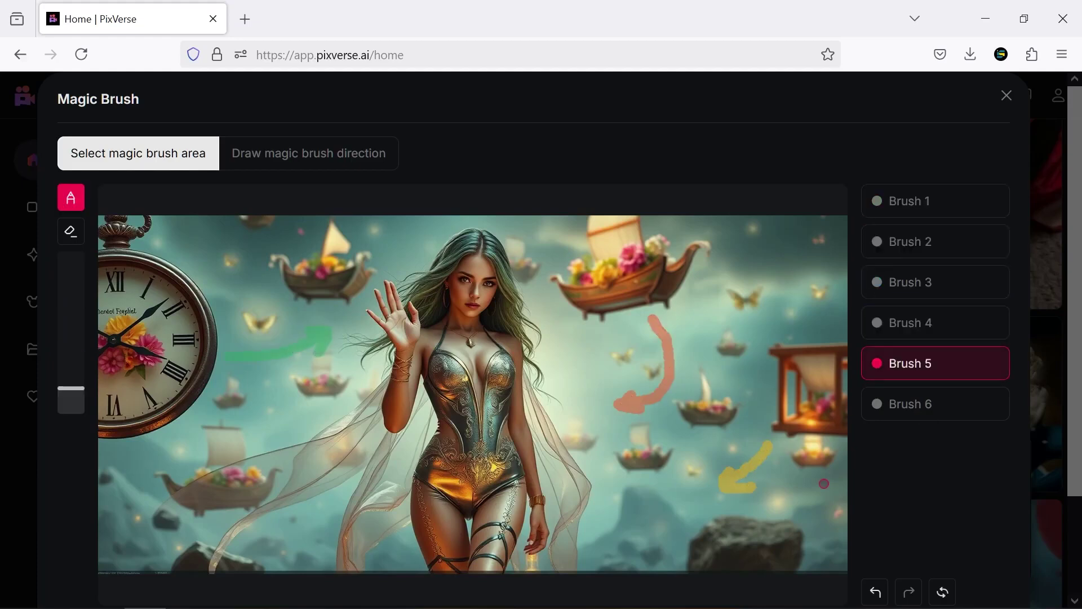
# Draw Magic Brush direction arrows with Brush 1 to Brush 4 on the image and leave the brush editor
pyautogui.click(312, 163)
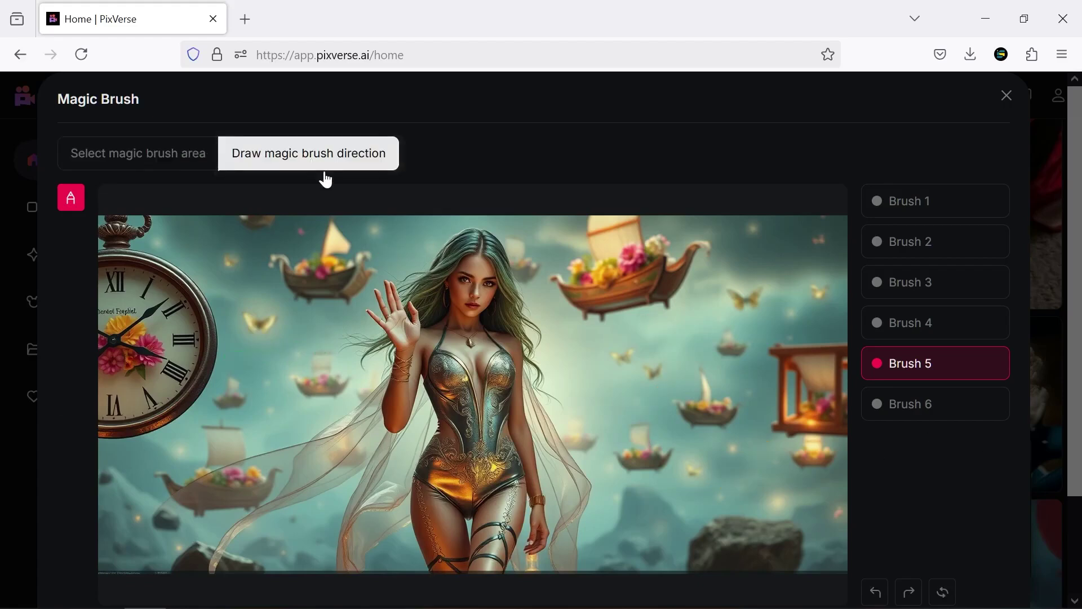
pyautogui.moveTo(314, 336); pyautogui.dragTo(313, 336)
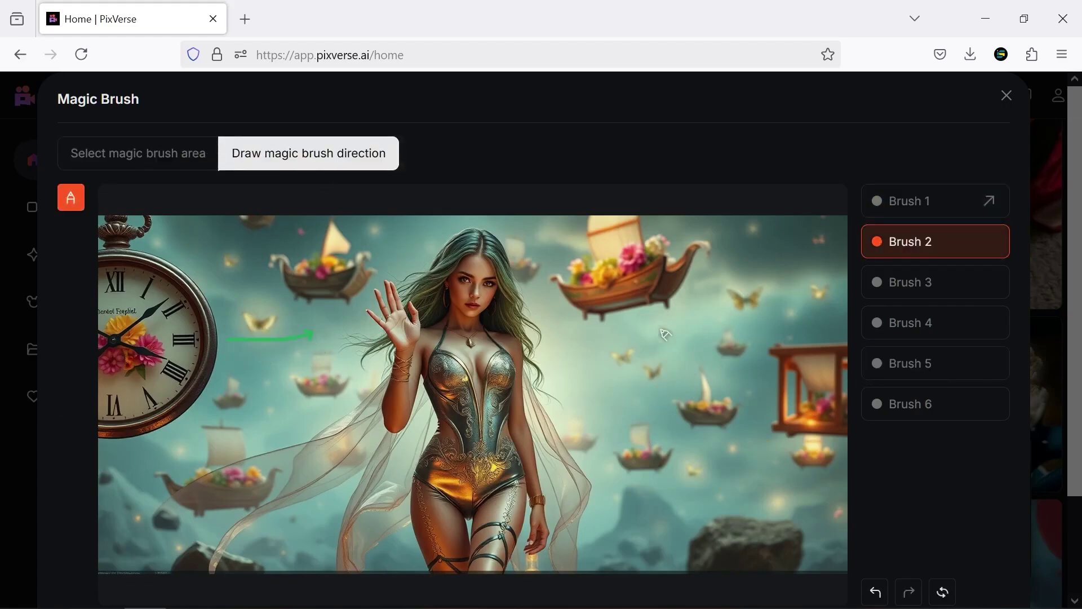
pyautogui.moveTo(624, 403); pyautogui.dragTo(624, 404)
pyautogui.moveTo(641, 476); pyautogui.dragTo(618, 519)
pyautogui.moveTo(370, 239); pyautogui.dragTo(409, 238)
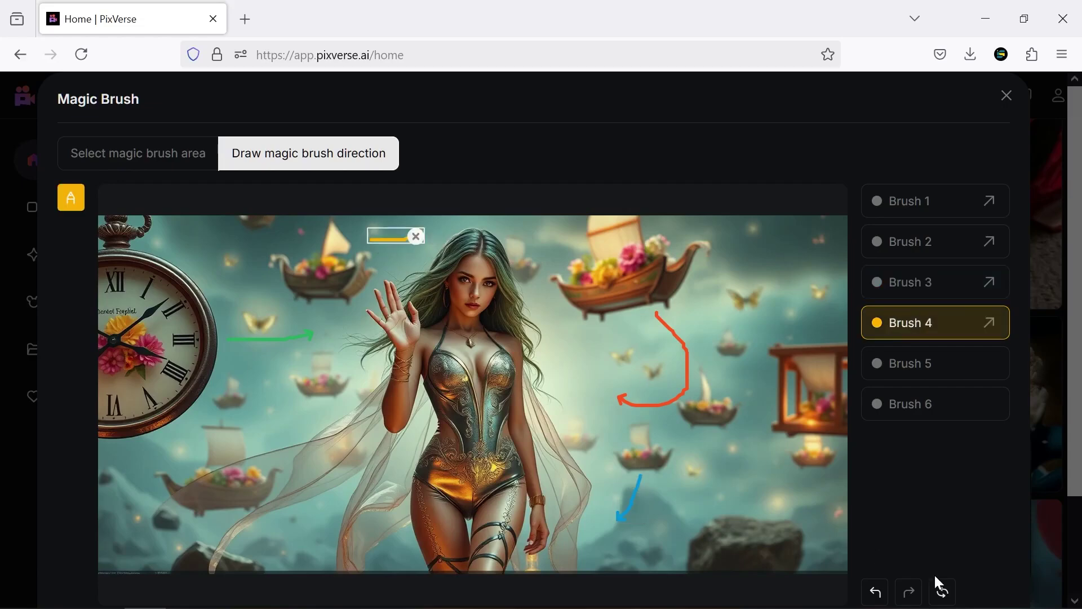
pyautogui.click(917, 568)
# Set the motion mode to Smooth Motion for the image-to-video generation
pyautogui.moveTo(838, 565)
pyautogui.moveTo(823, 427)
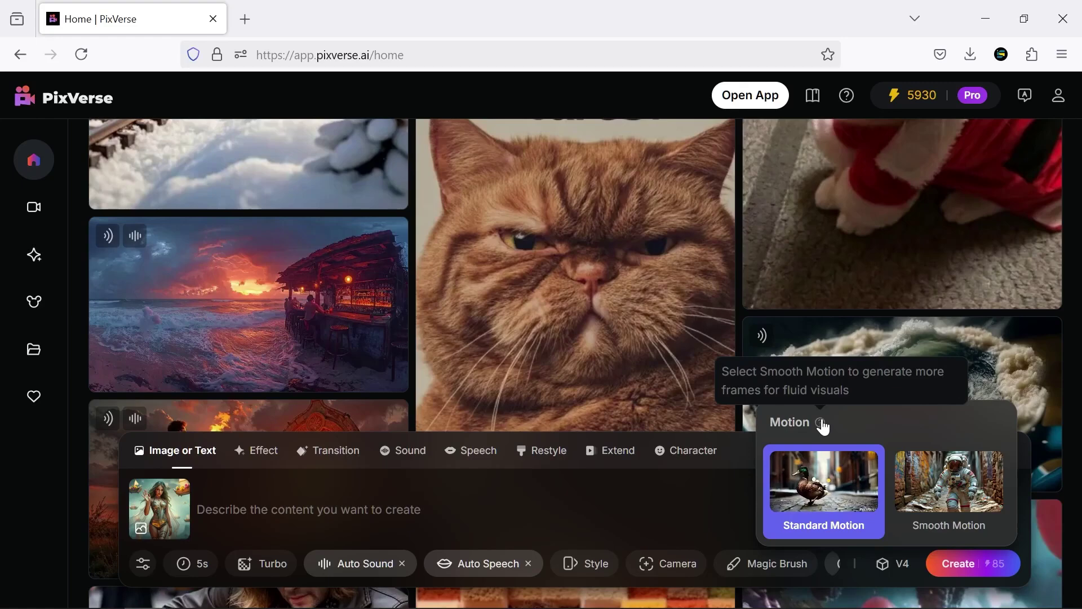
pyautogui.click(914, 478)
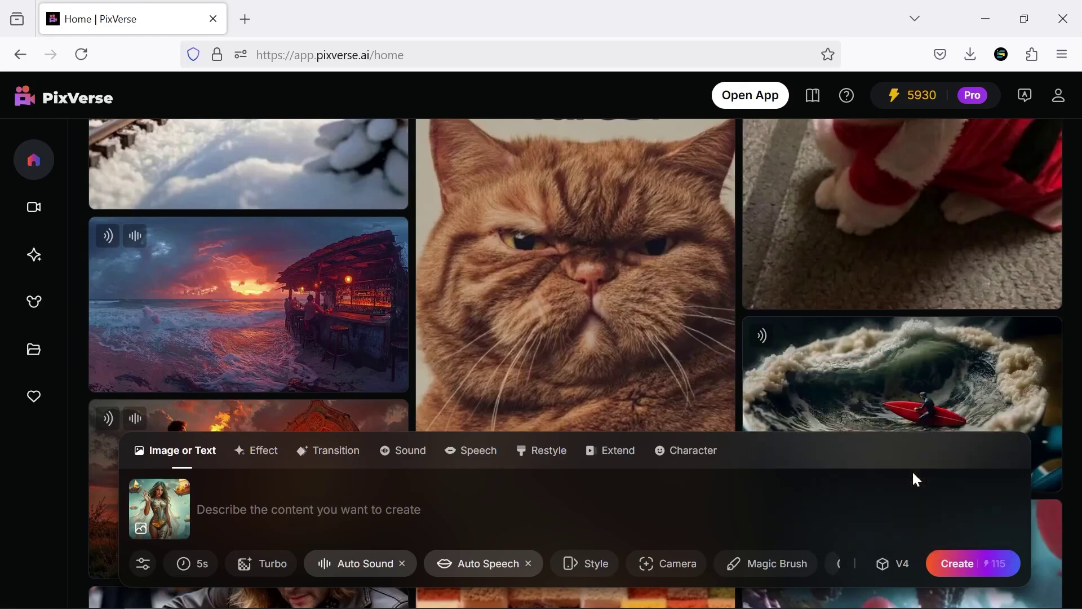
# Generate a 5s Turbo video from the image with a prompt about a woman in golden armor walking calmly through a magical world
pyautogui.click(808, 502)
pyautogui.write('A beautiful woman in a golden armor with intricate designs walks calmly through a magical world, with a sky filled with flying boats carrying flowers, glowing butterflies, and floating clocks. The transparent layers of her dress flutter in the wind. Soft blue and golden lighting fills the space.')
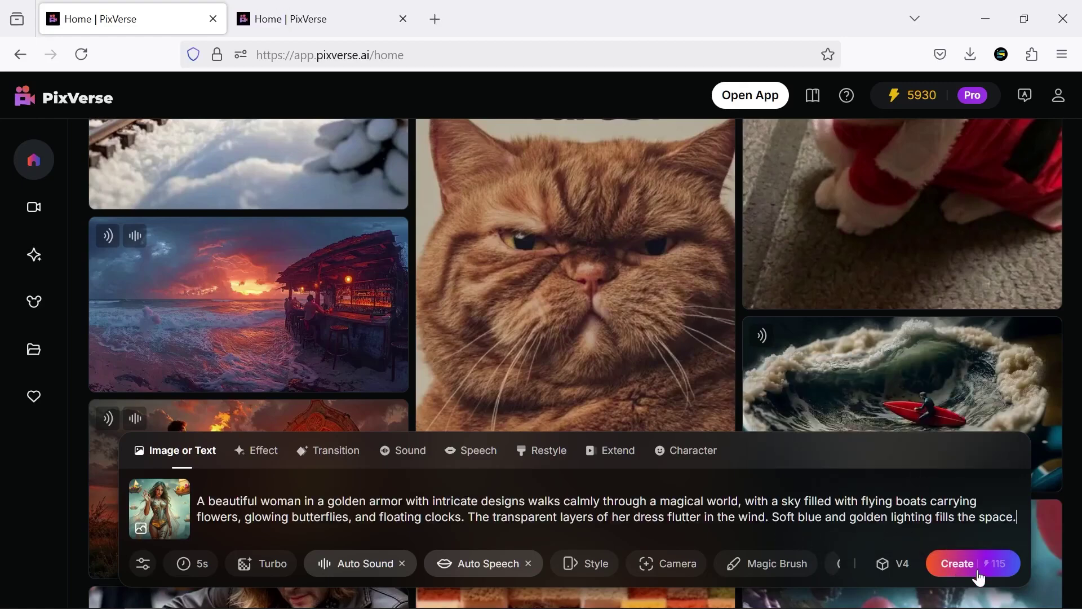
pyautogui.click(979, 577)
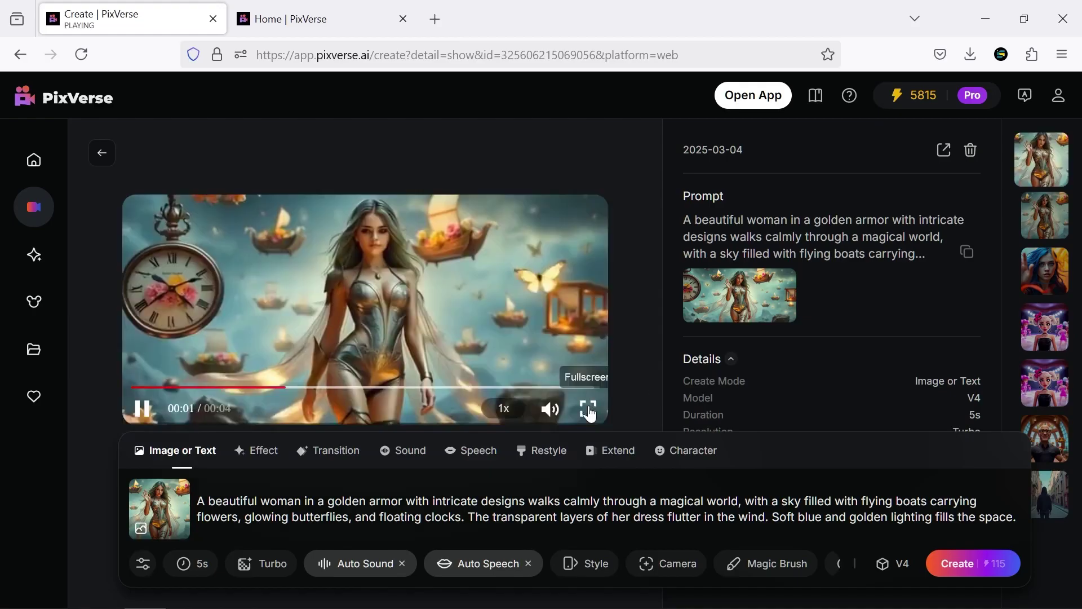
# Play the Turbo and 720P versions of the golden armor video full screen
pyautogui.click(586, 407)
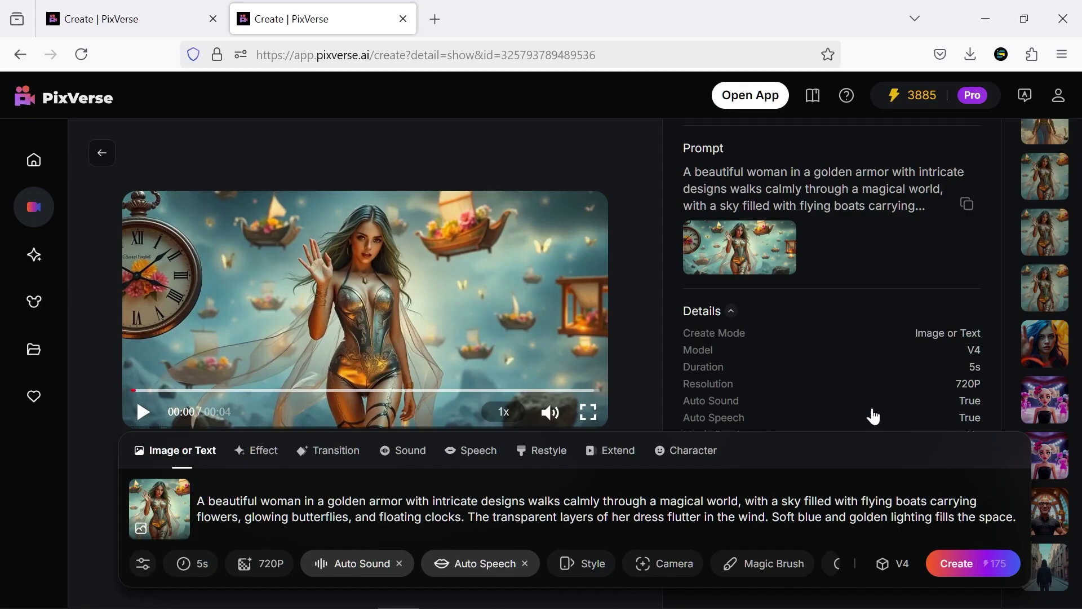
pyautogui.click(588, 412)
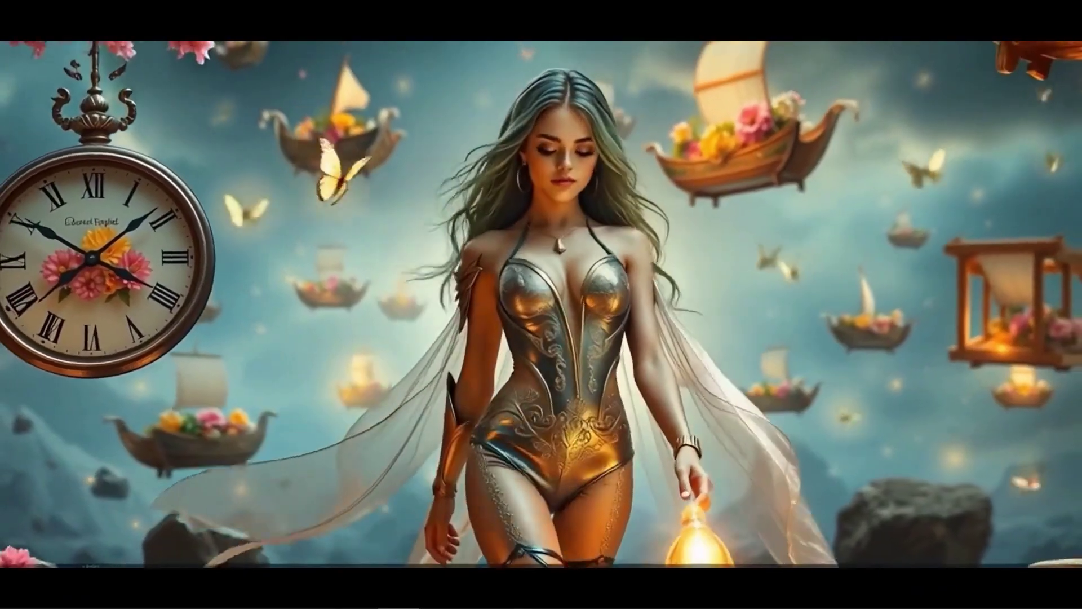